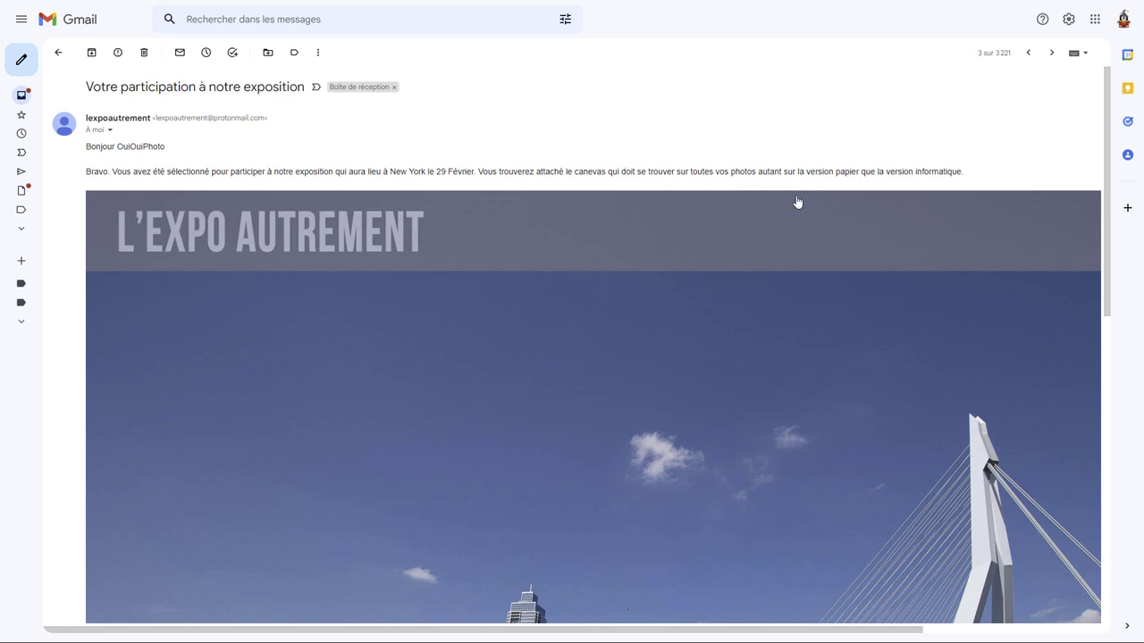
Preview the email's embedded photo, then scroll through the exhibition submission requirements.
left_click(682, 364)
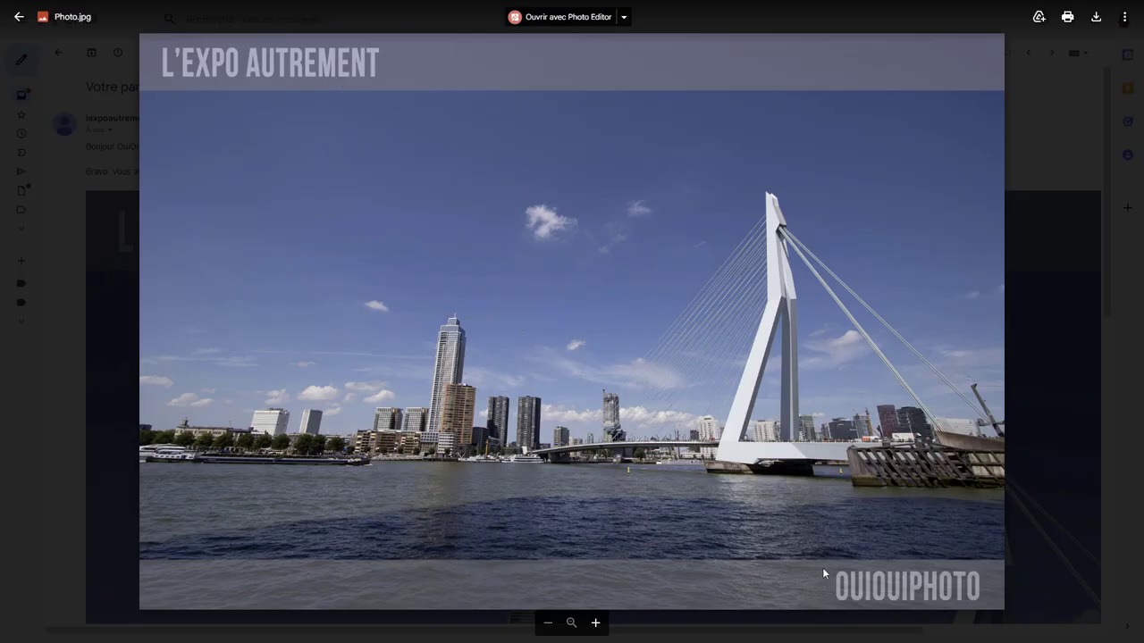
left_click(1011, 379)
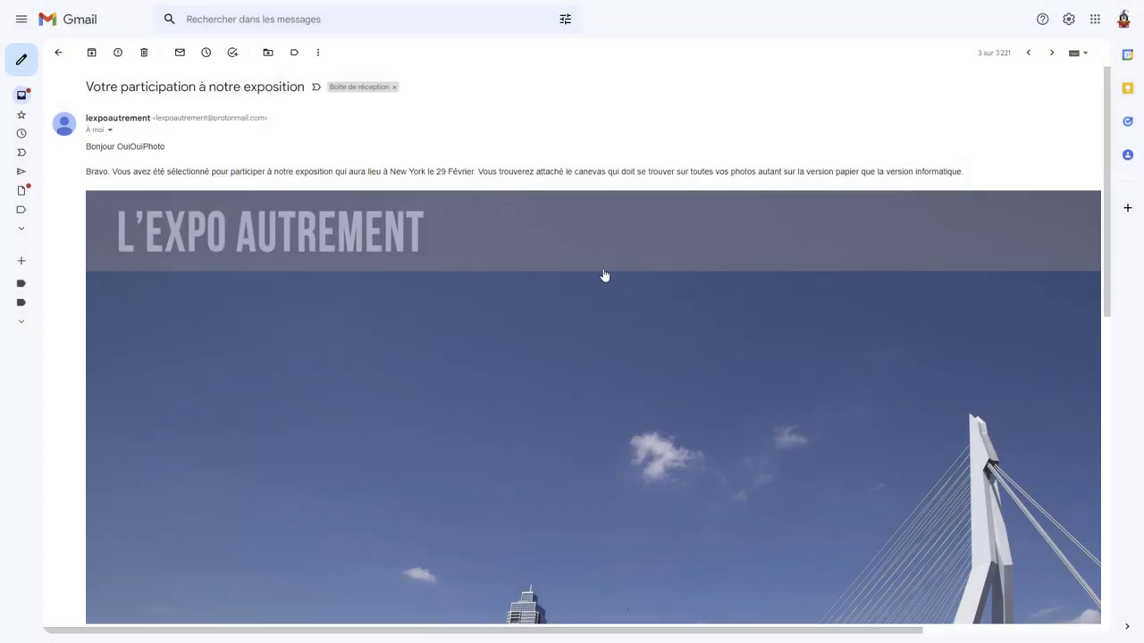
scroll(545, 266, "down", 5)
scroll(543, 265, "down", 1)
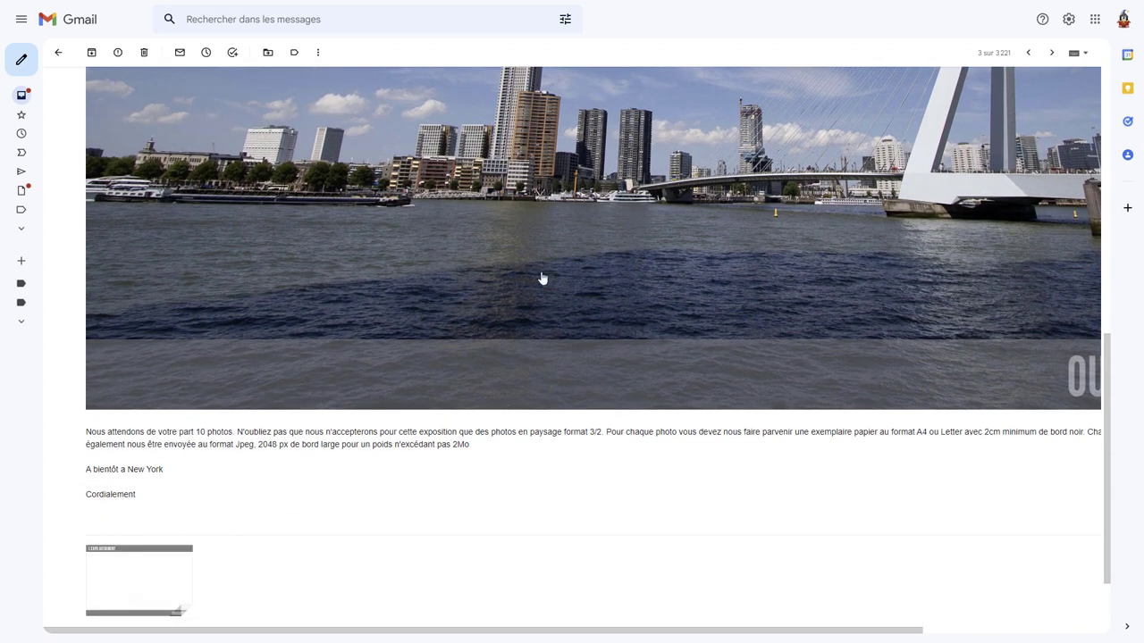
scroll(533, 297, "up", 6)
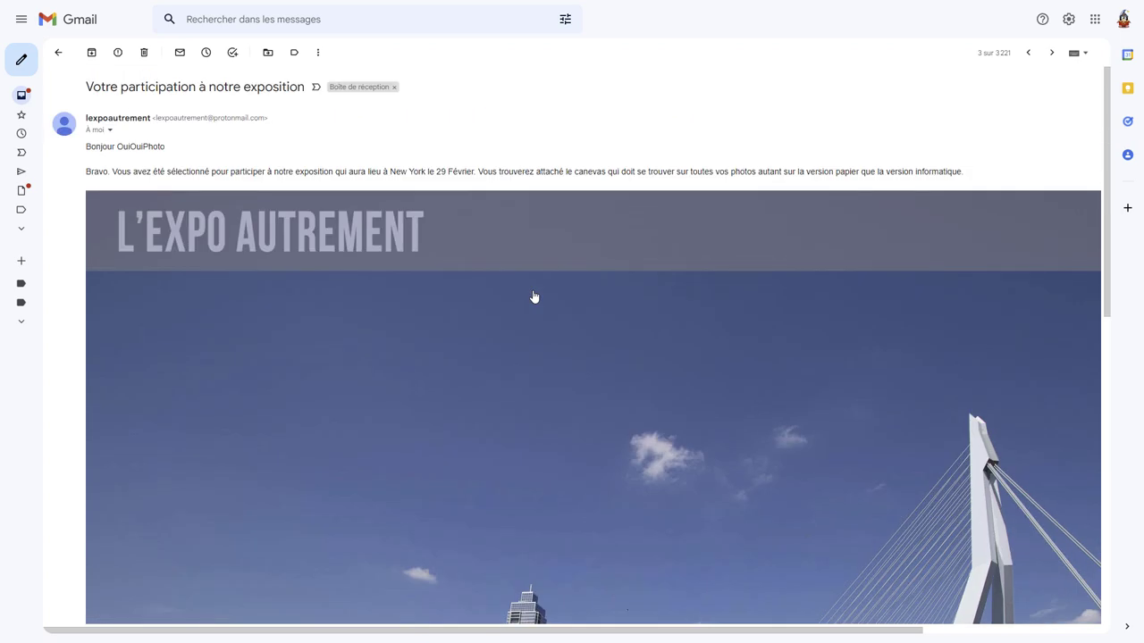
scroll(533, 296, "down", 3)
scroll(531, 296, "down", 3)
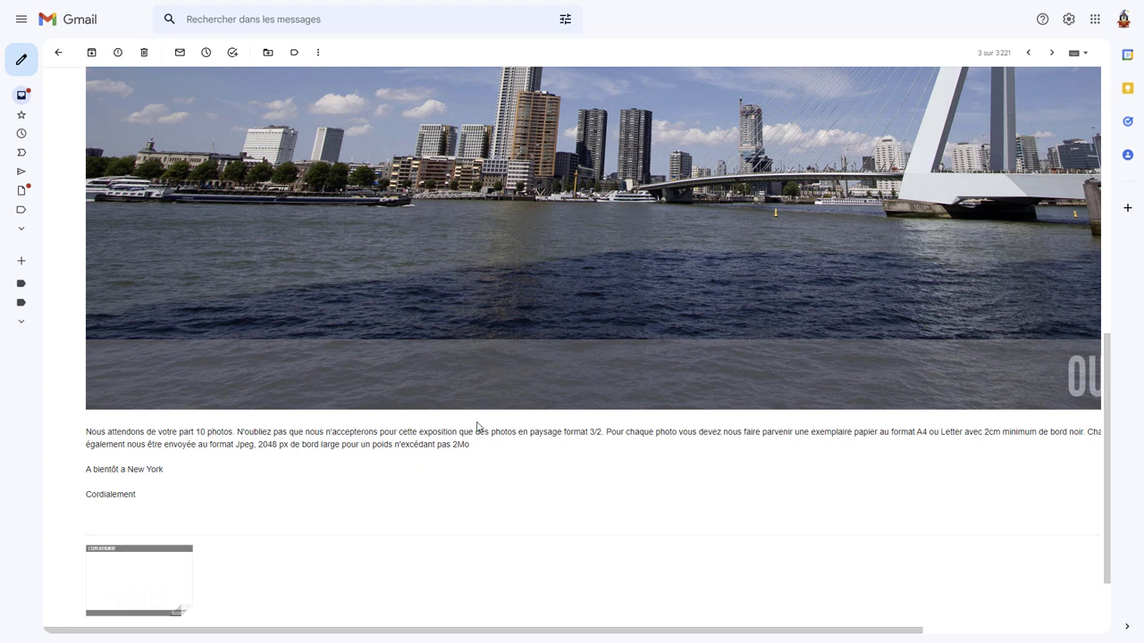
scroll(477, 427, "up", 10)
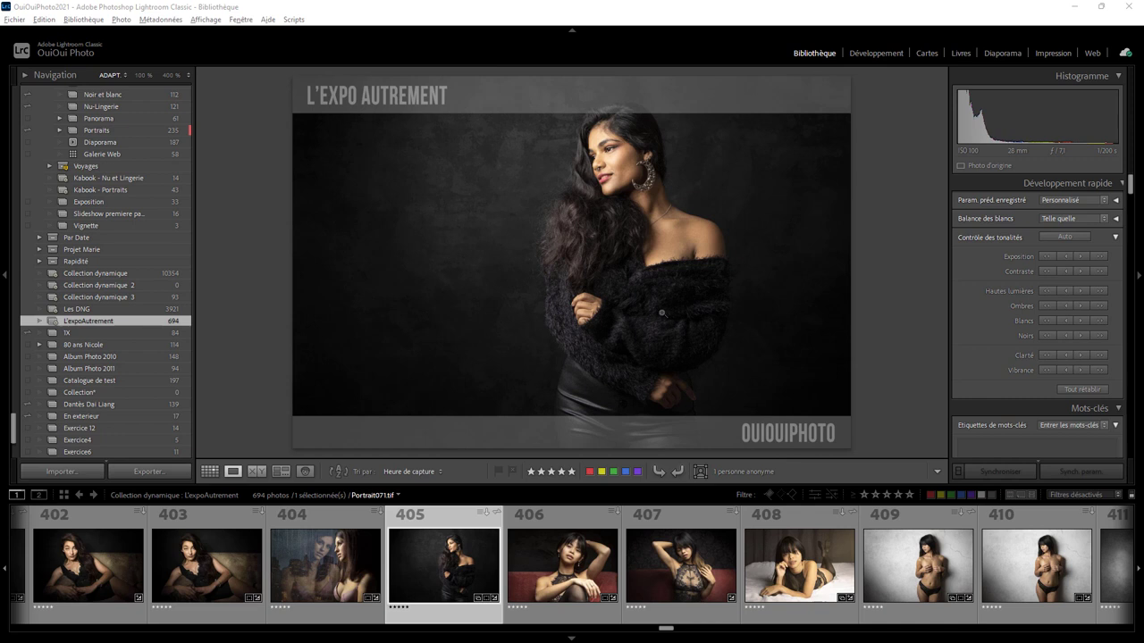
Browse filmstrip photos 406 and 408, then show Portrait077 in the Impression print layout.
left_click(576, 575)
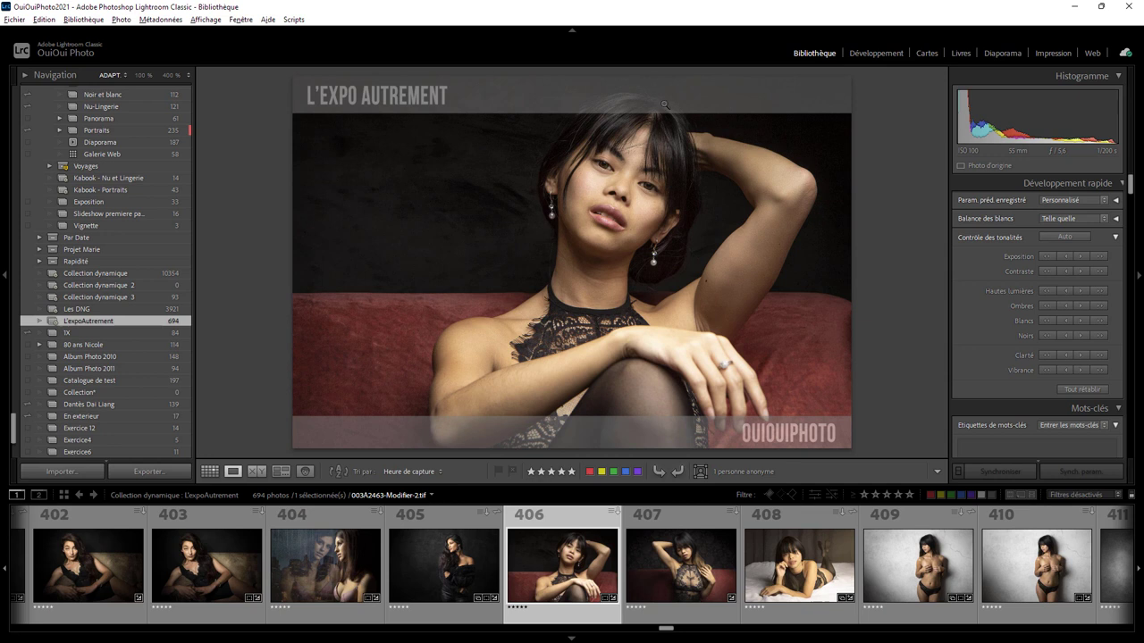
left_click(782, 579)
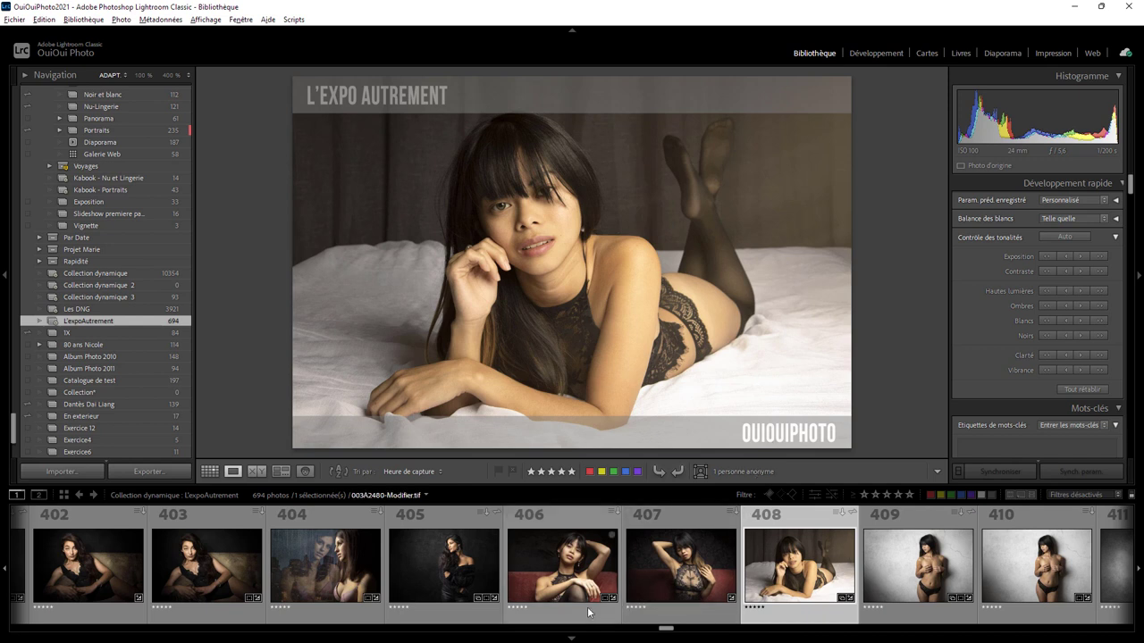
left_click_drag(665, 629, 659, 632)
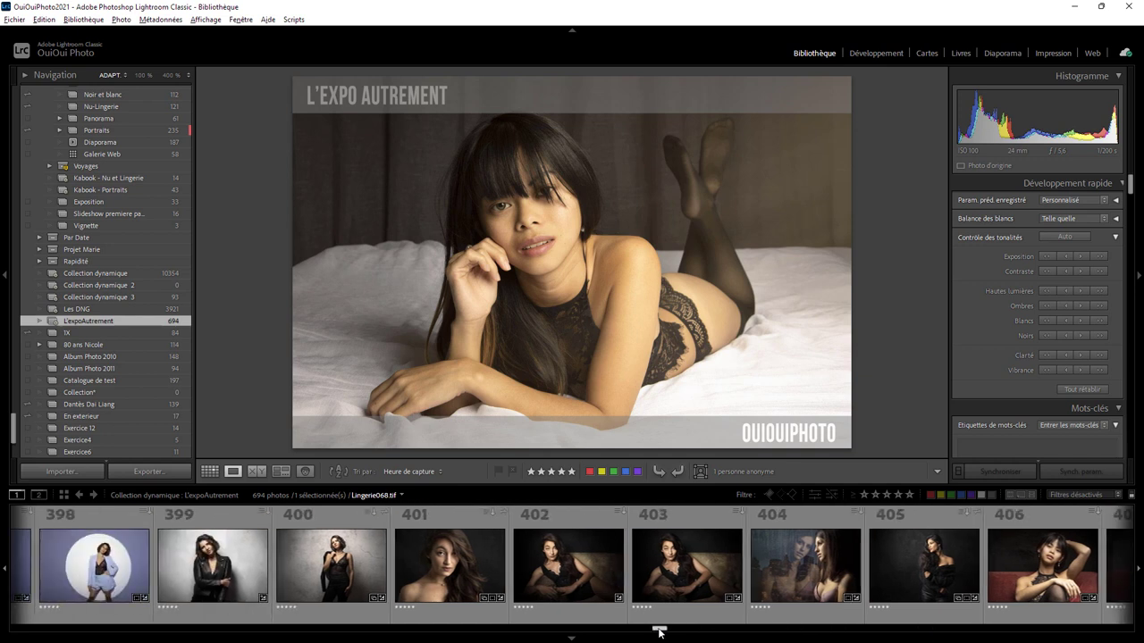
left_click(340, 565)
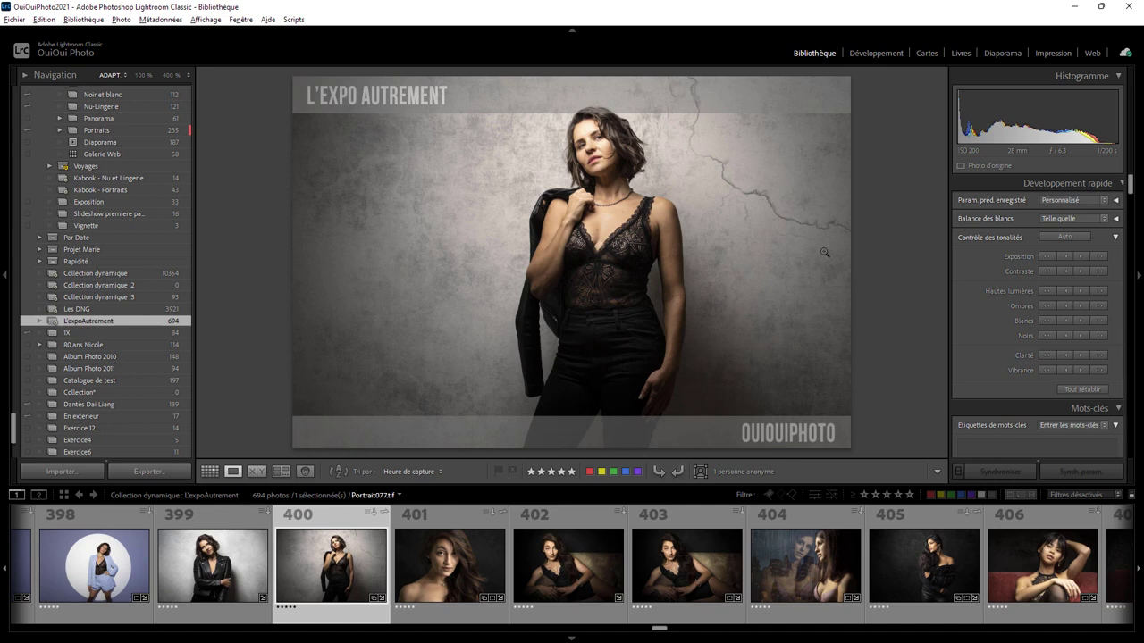
left_click(1051, 55)
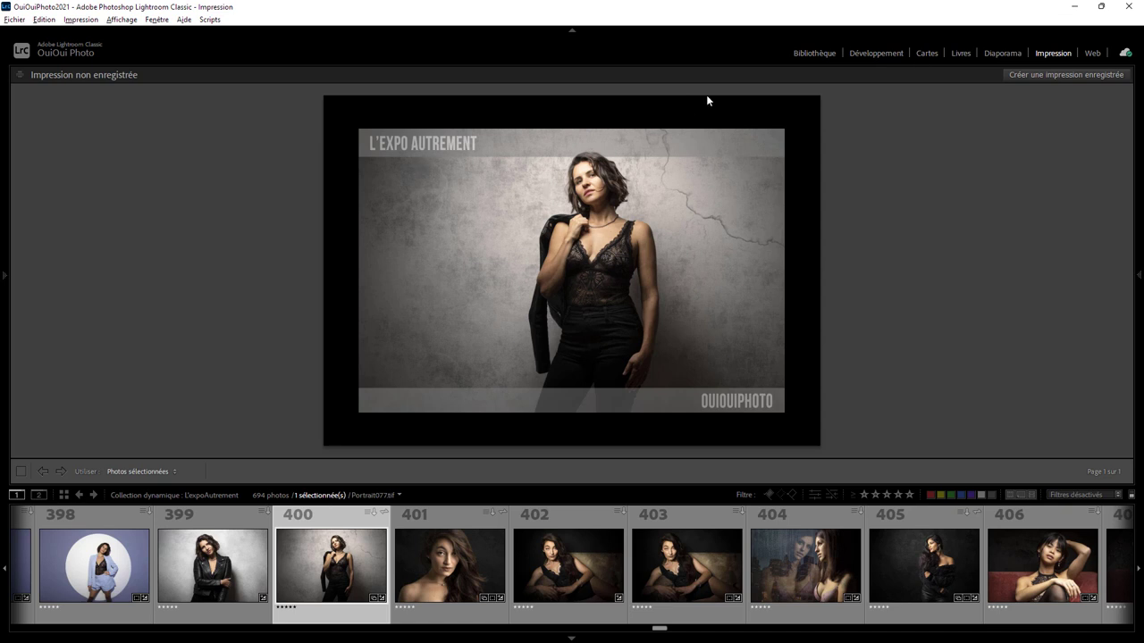
From Bibliothèque, export Portrait077 with the Expo Autrement preset, overwriting the existing Photo.jpg.
left_click(816, 52)
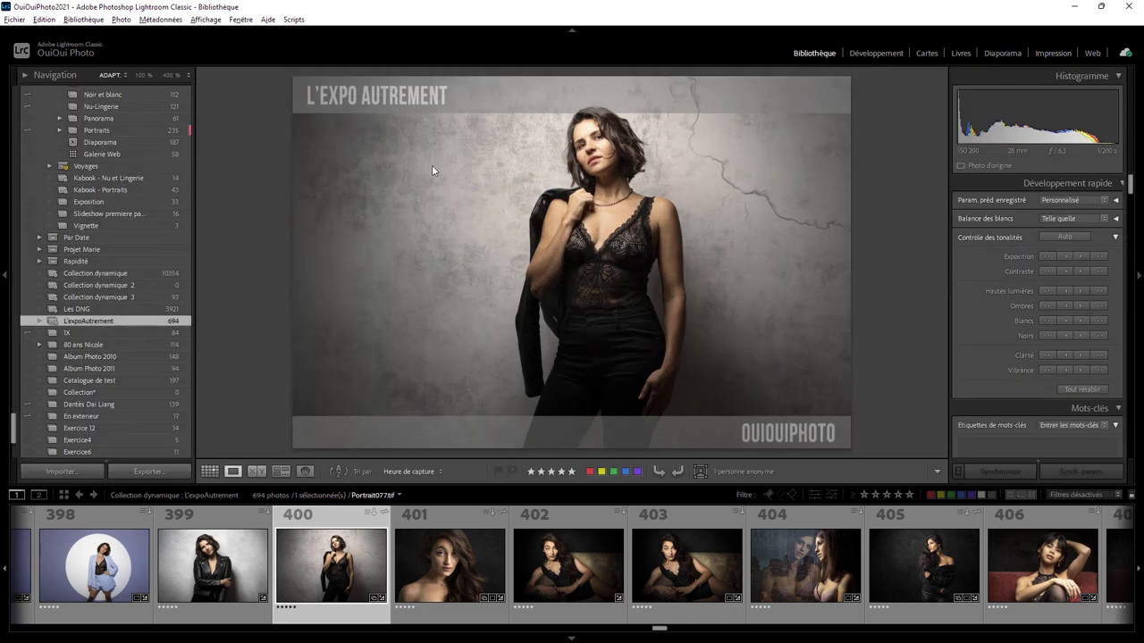
right_click(563, 313)
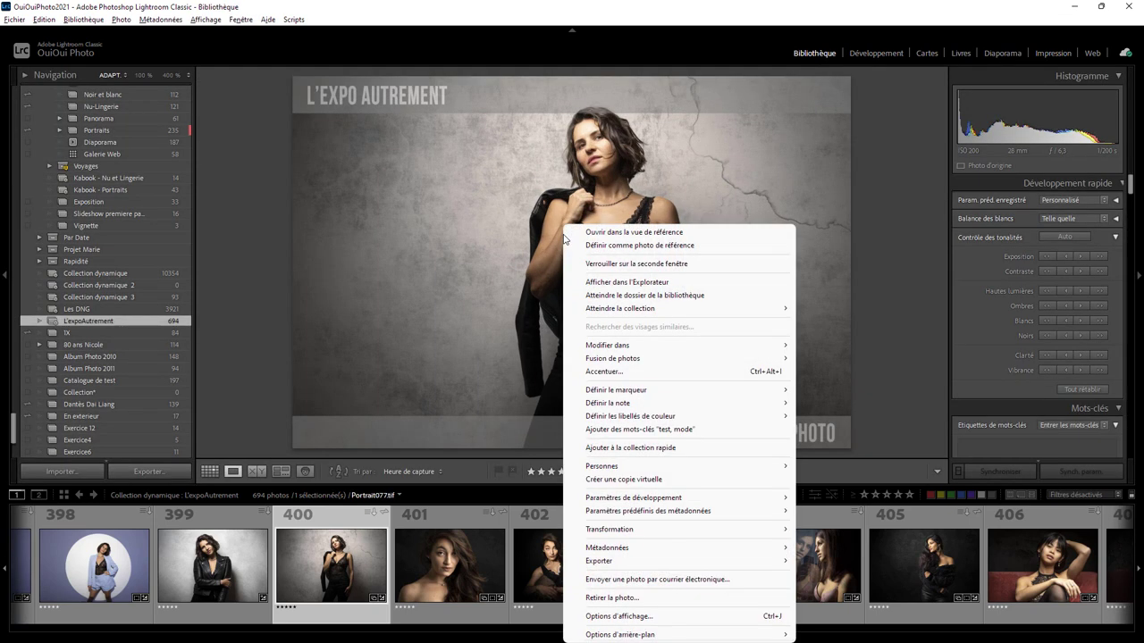
mouse_move(626, 561)
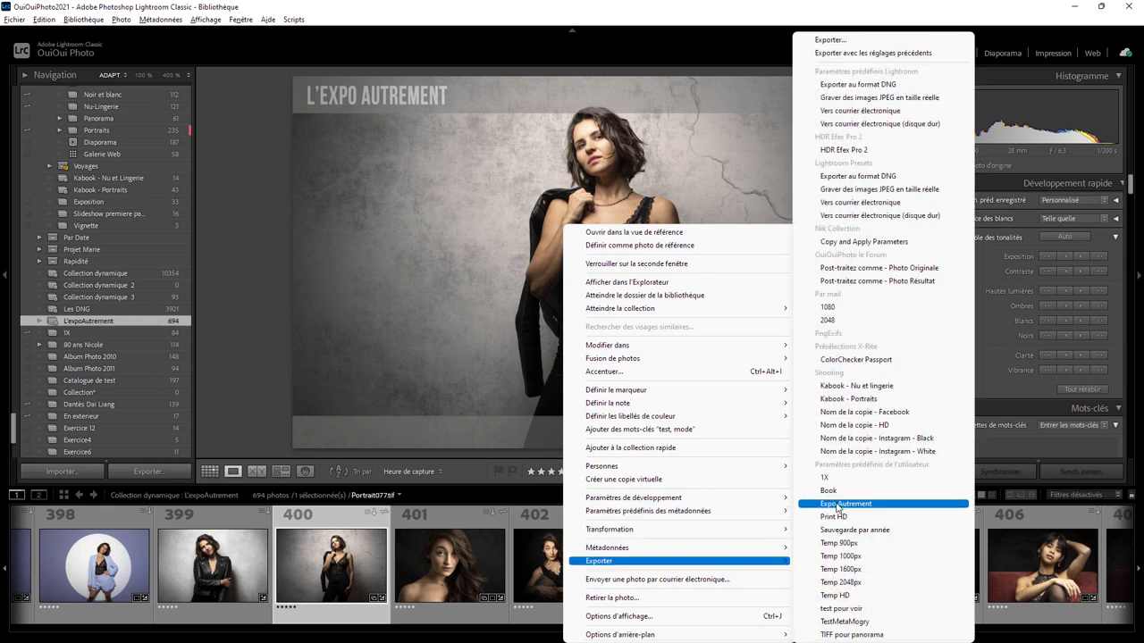
left_click(837, 505)
left_click(551, 419)
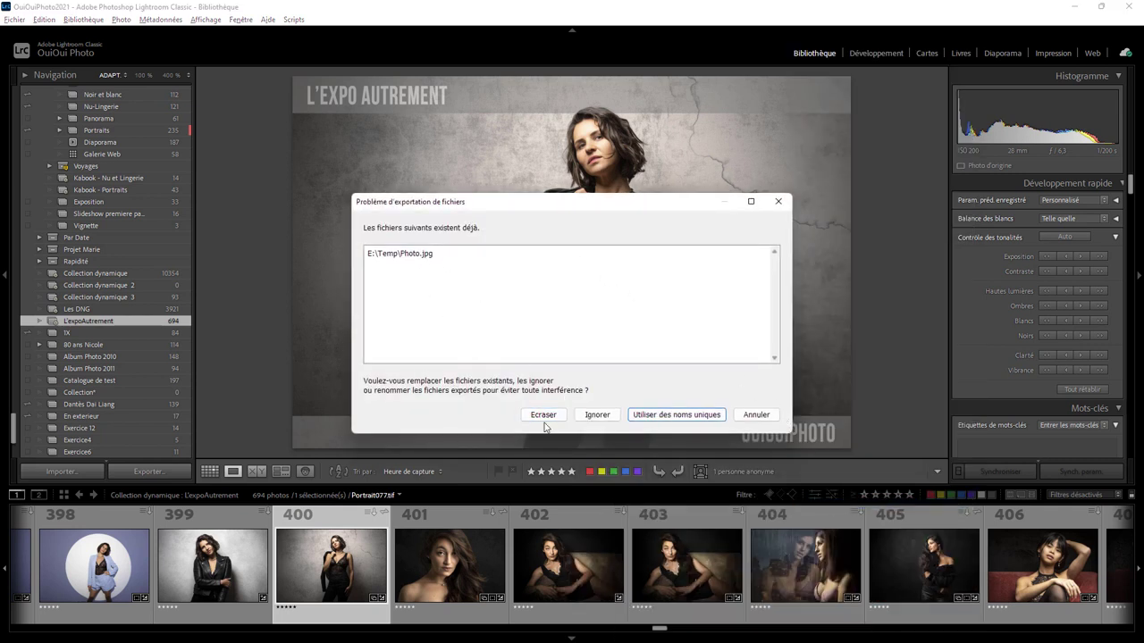
left_click(540, 416)
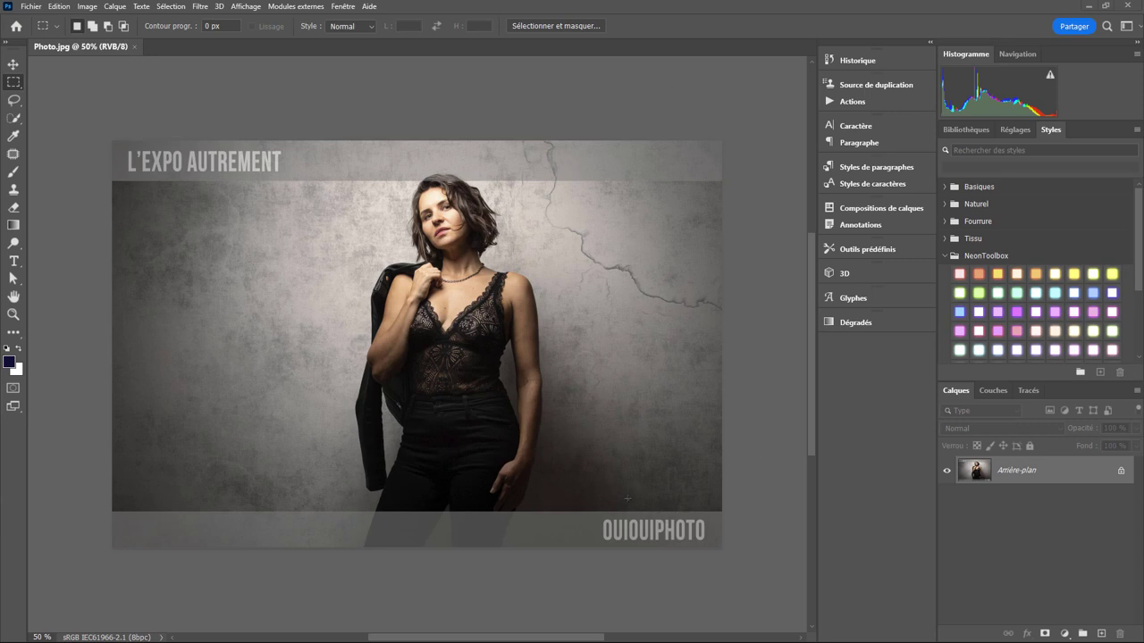
Verify in Photoshop's Taille de l'image dialog that Photo.jpg is 2048 × 1365 px.
left_click(87, 7)
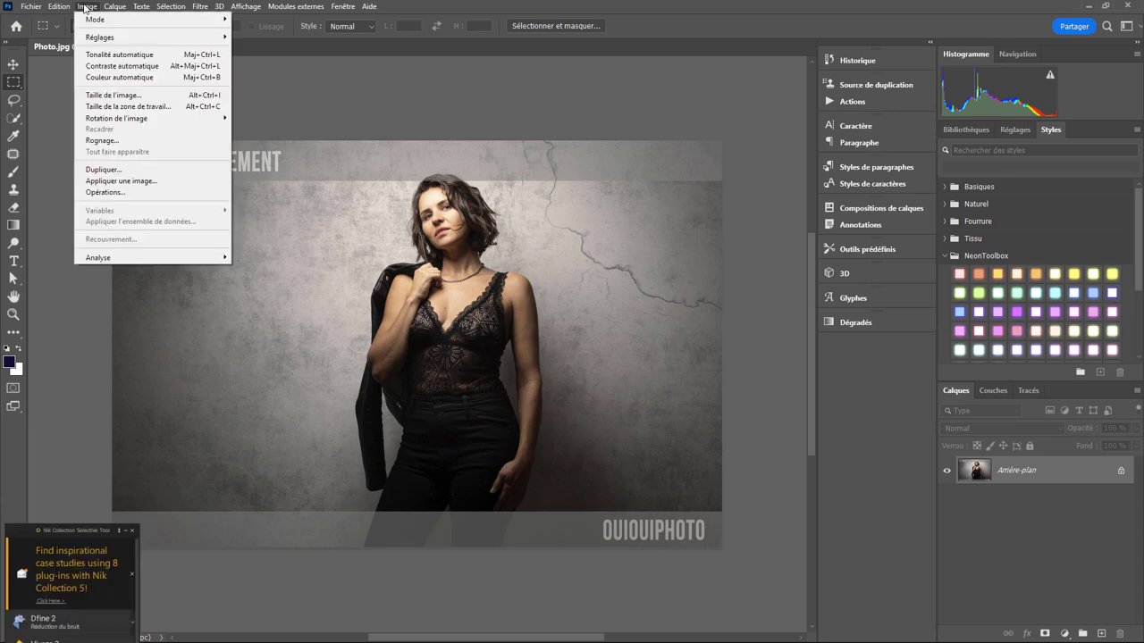
left_click(107, 98)
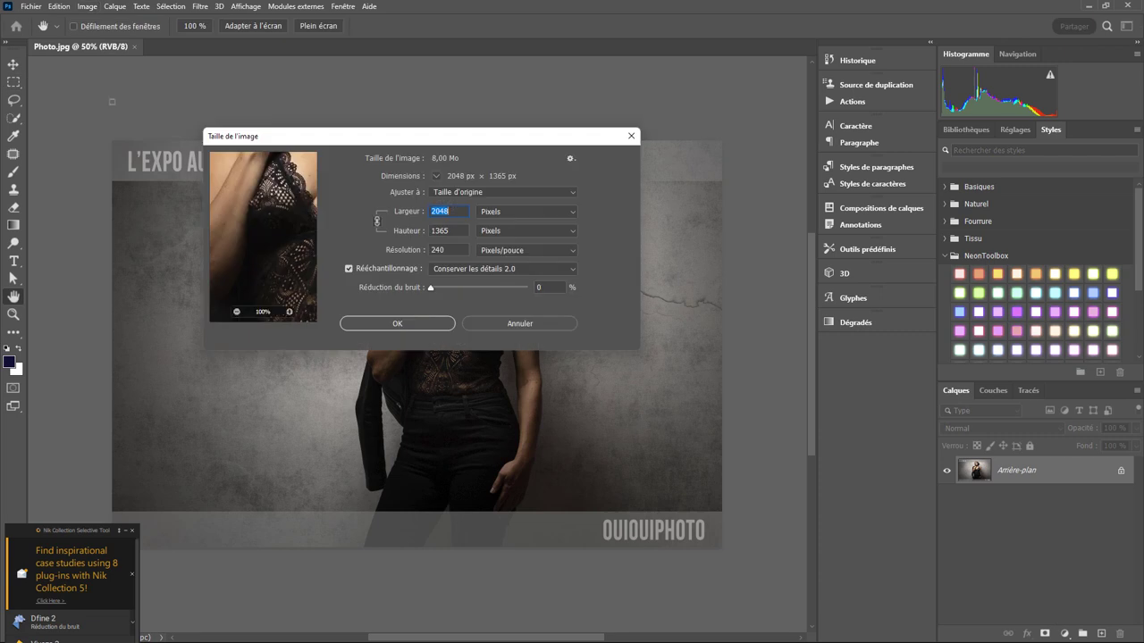
left_click(518, 324)
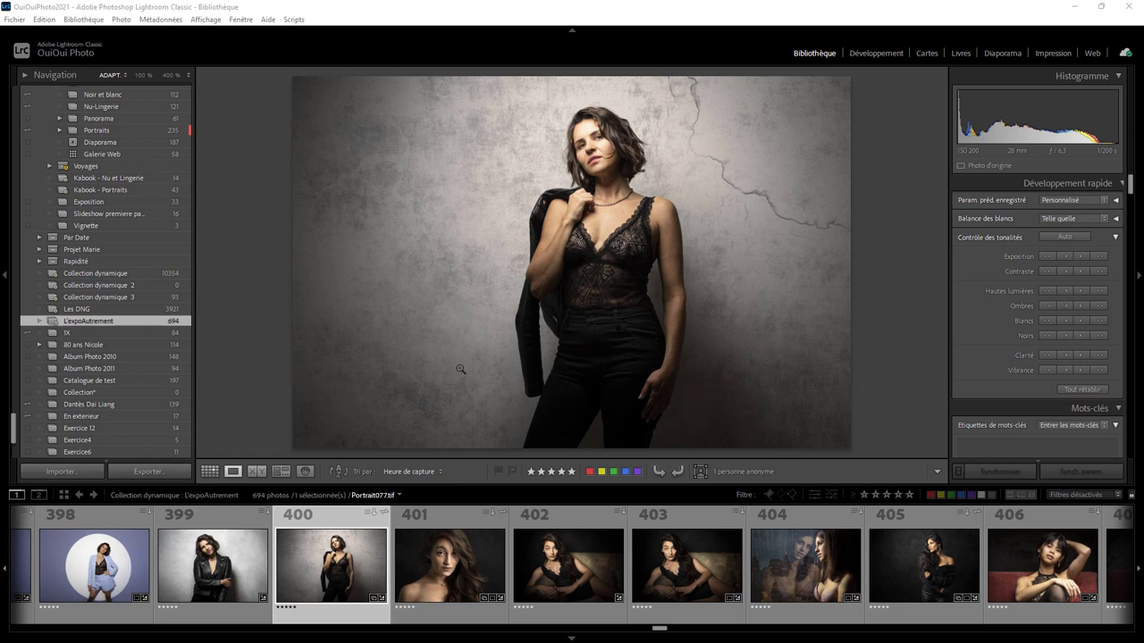
Inspect the L'expoAutrement smart collection's Rapport L/H rule and nested-group options, closing the editor unchanged.
right_click(149, 325)
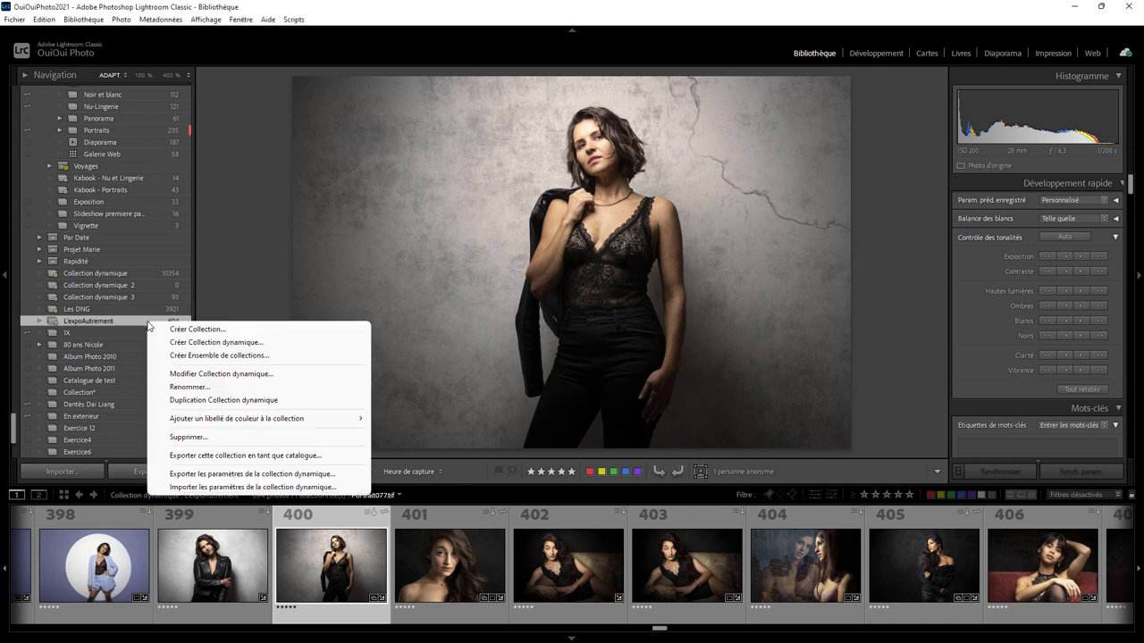
left_click(225, 375)
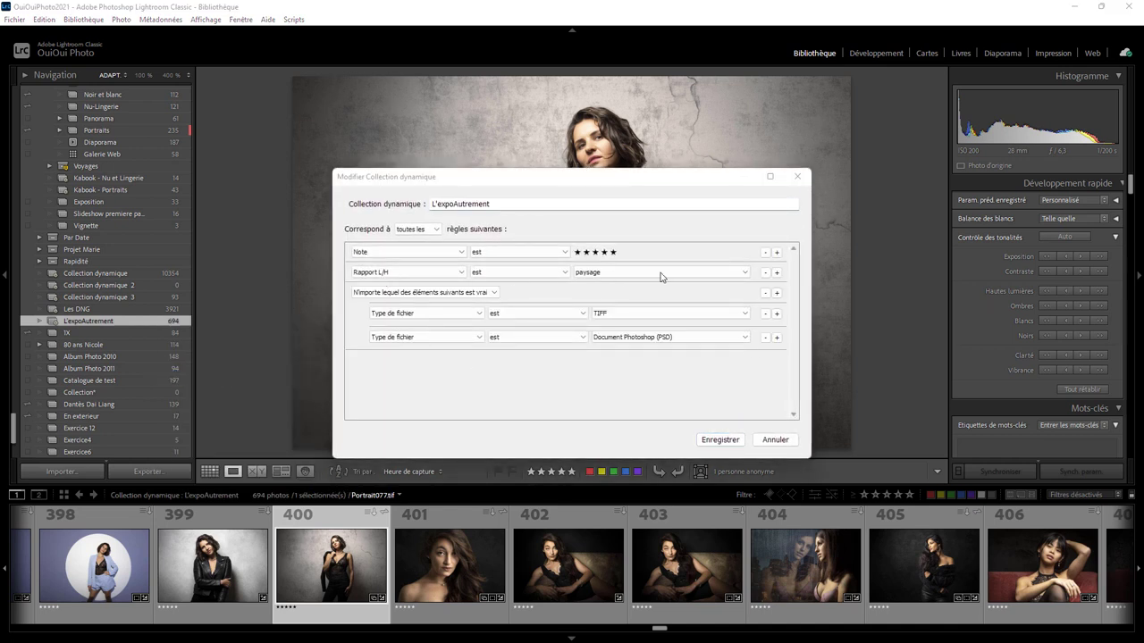
left_click(461, 274)
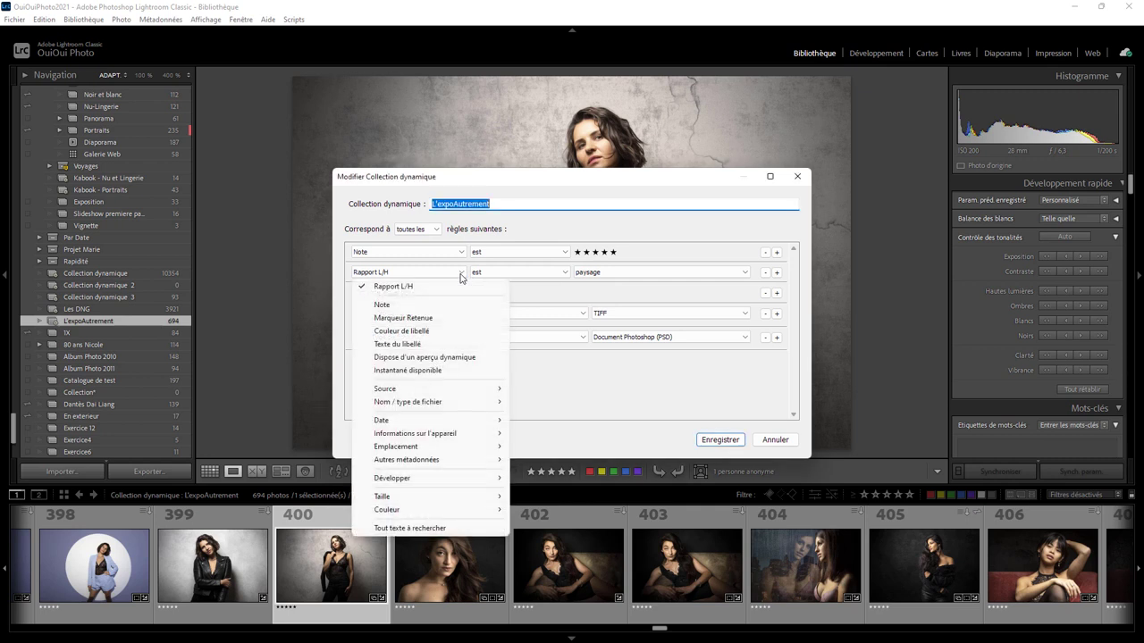
mouse_move(429, 497)
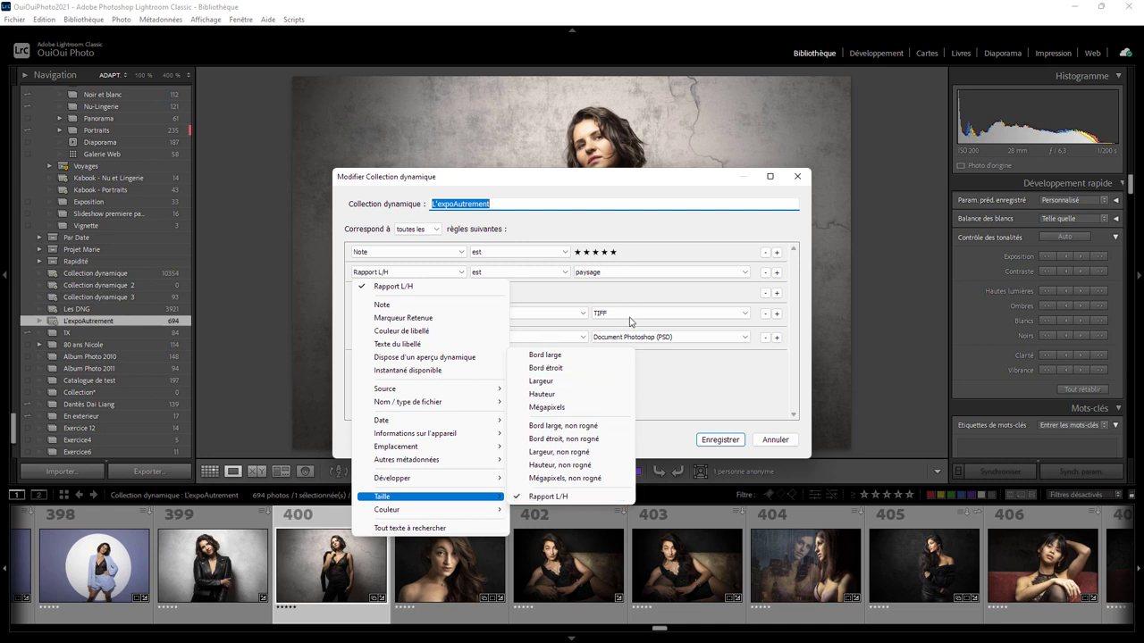
left_click(682, 403)
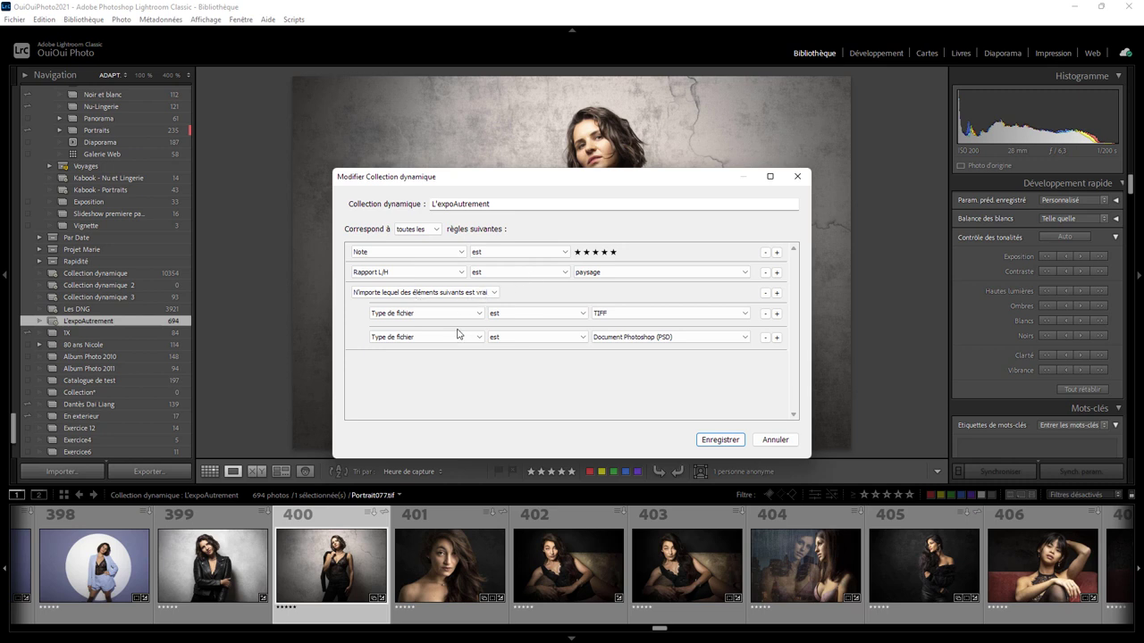
key("alt")
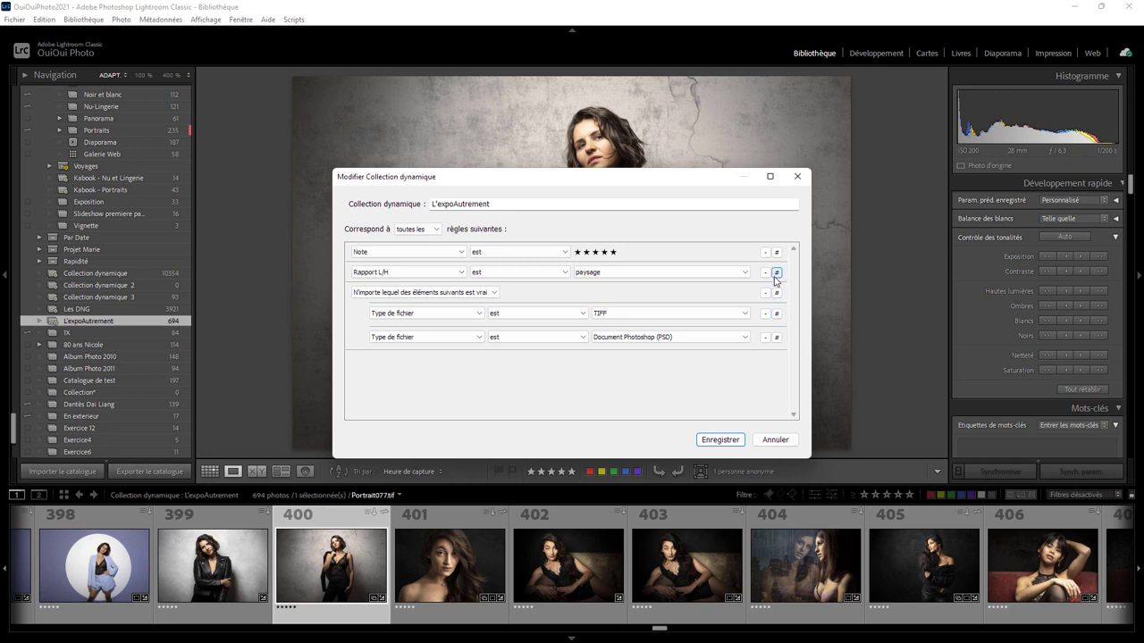
left_click(777, 272, "alt")
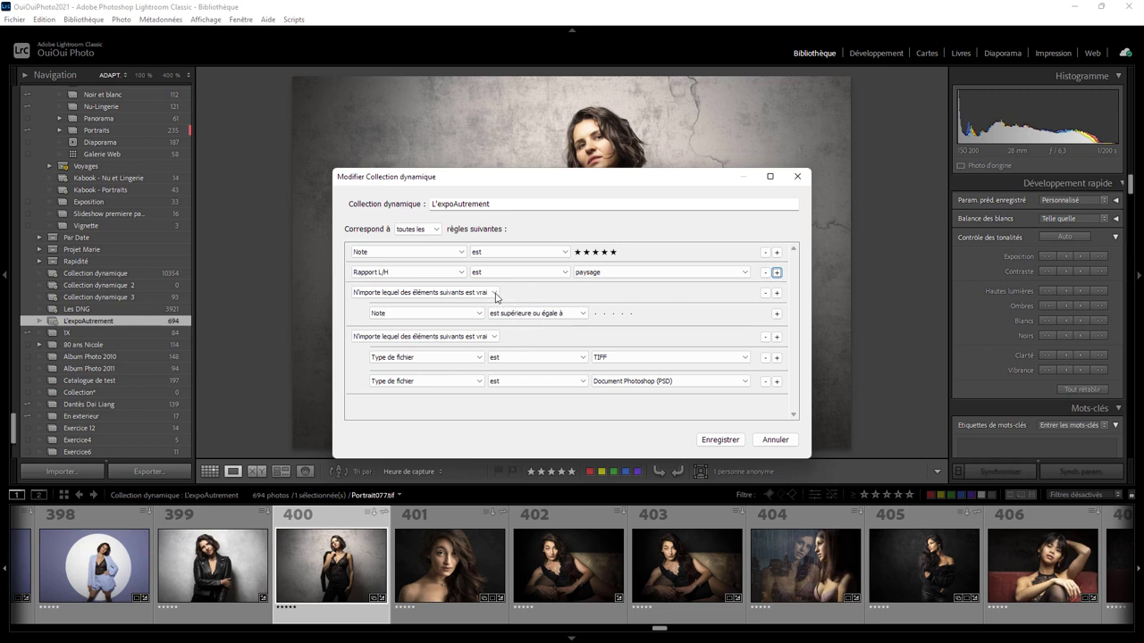
left_click(494, 293)
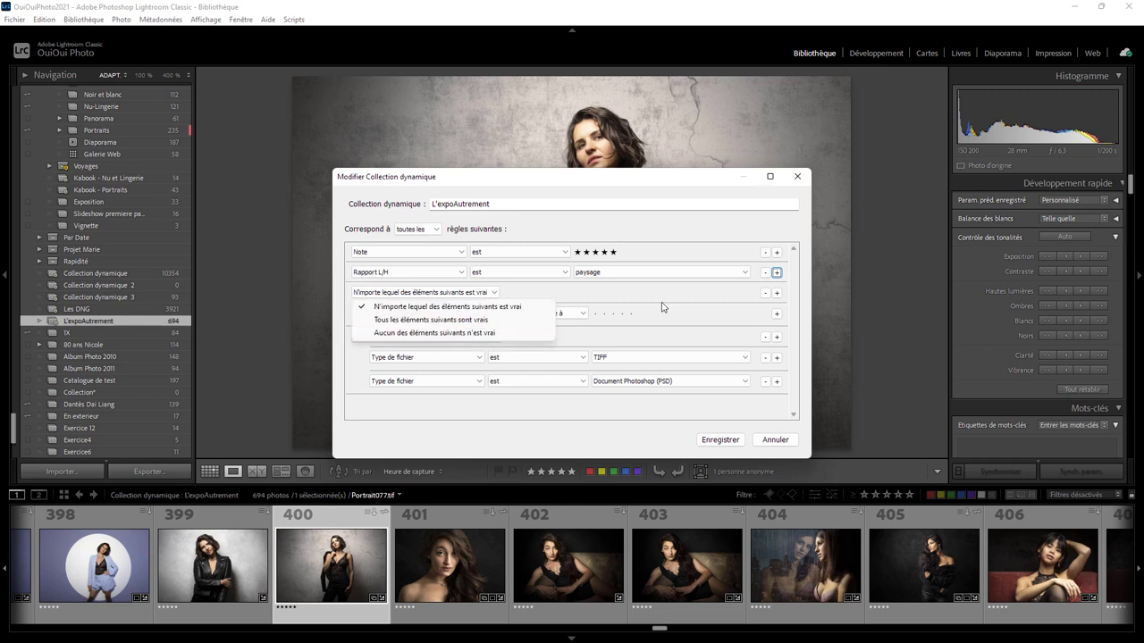
left_click(776, 442)
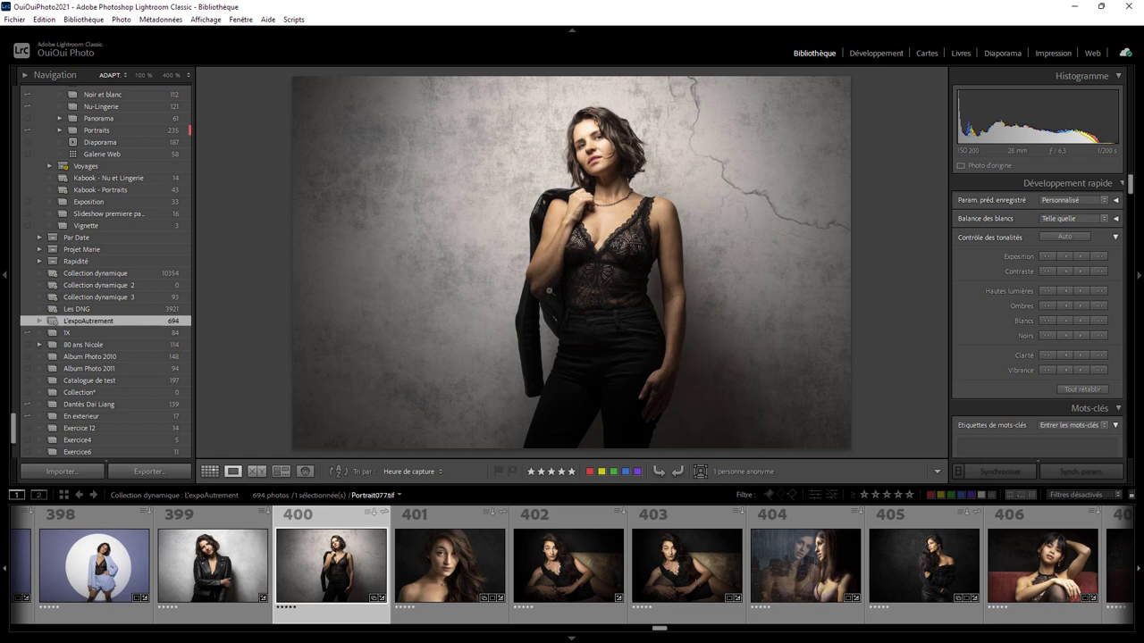
Load ouiouiphoto.png as the loupe layout overlay and set its opacity to about 77.
left_click(203, 19)
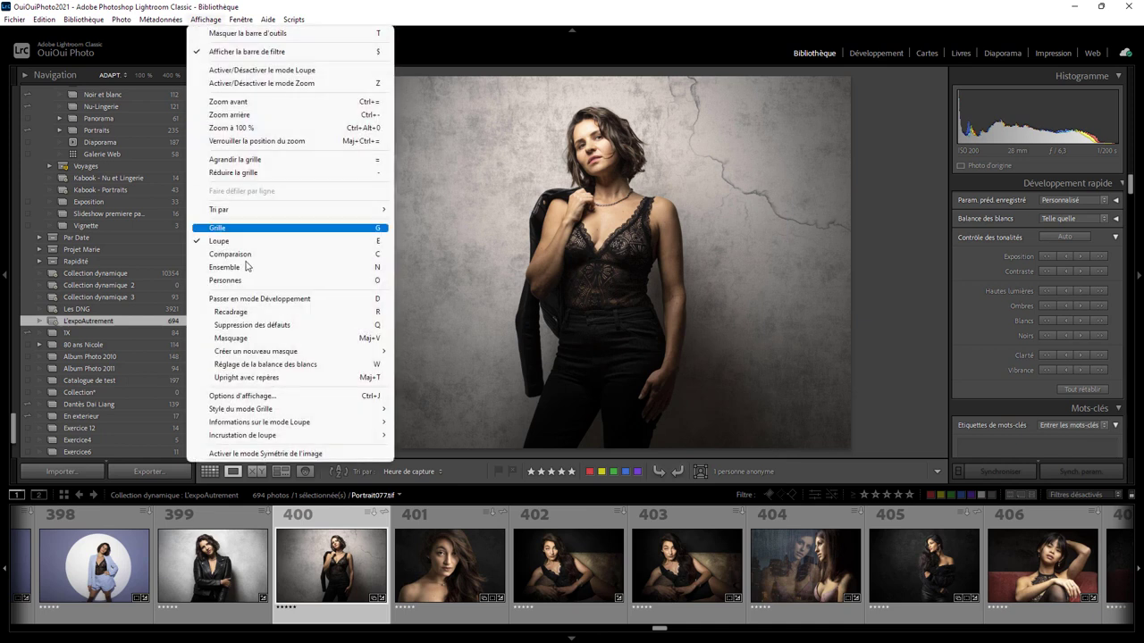
mouse_move(290, 435)
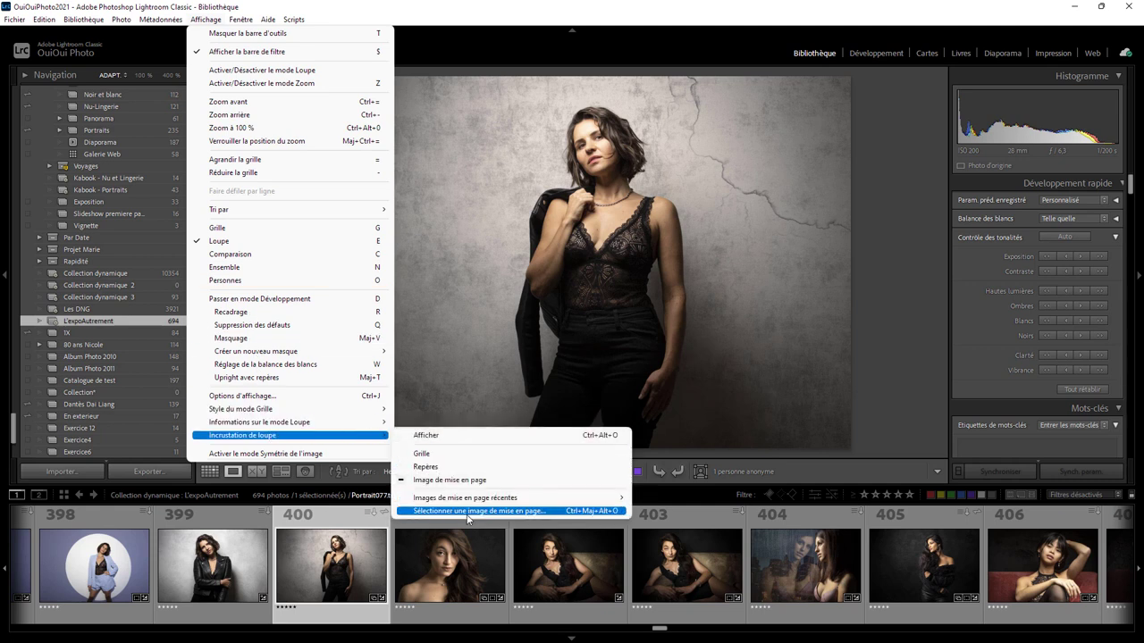
left_click(465, 510)
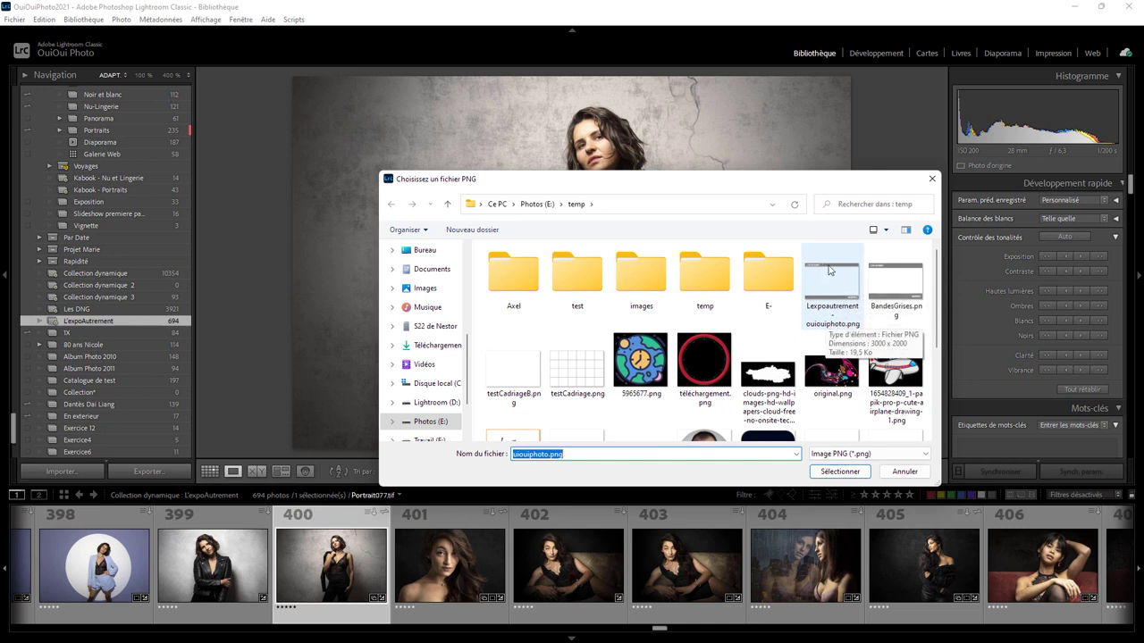
double_click(829, 270)
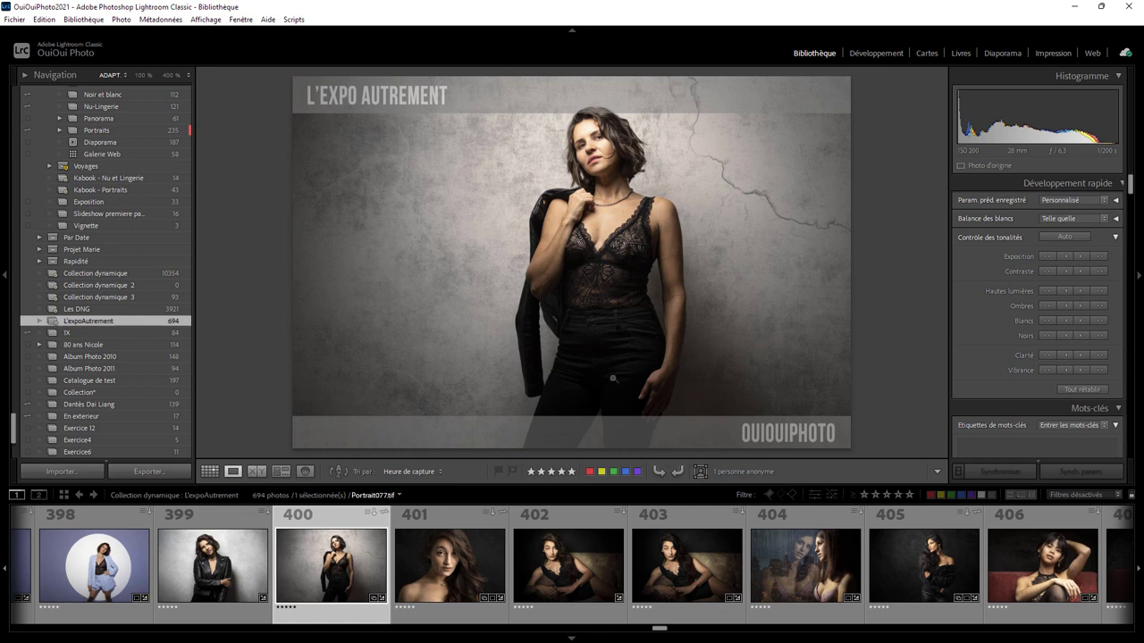
key("ctrl")
left_click_drag(562, 435, 616, 435)
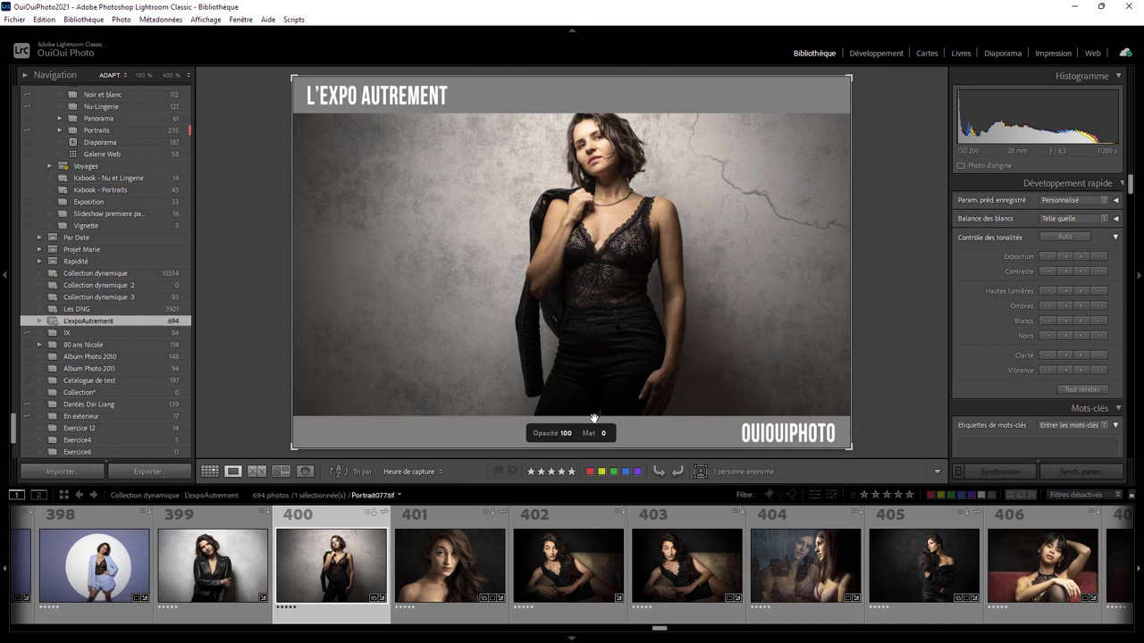
left_click_drag(566, 437, 522, 437)
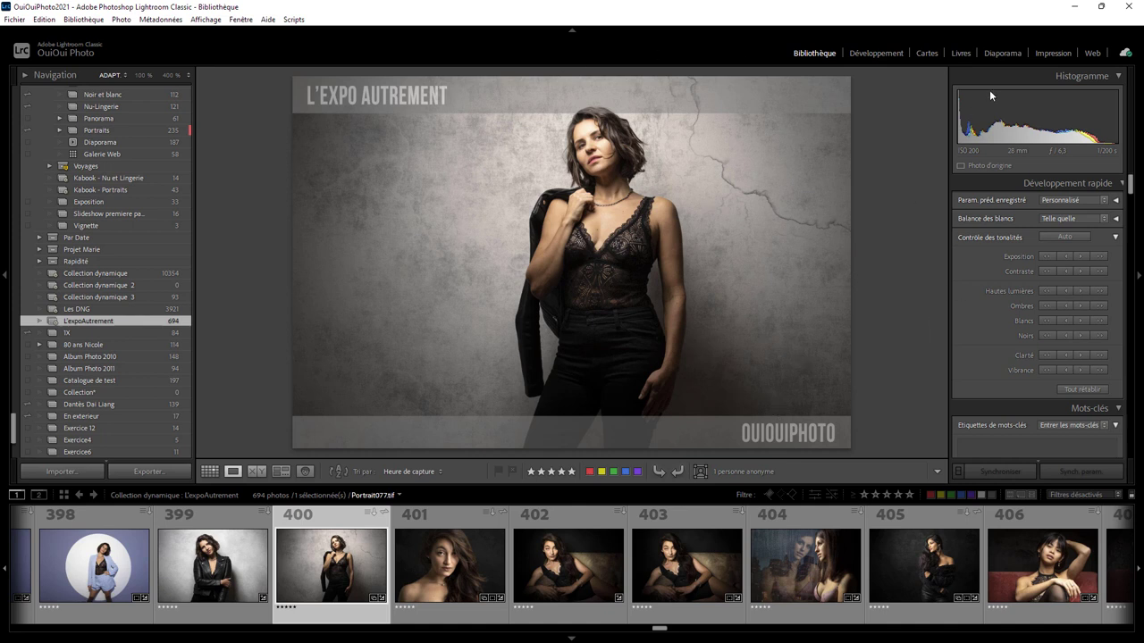
In the Print module, set the Gauche, Droite, De tête and De pied margins to 22 mm.
left_click(1050, 54)
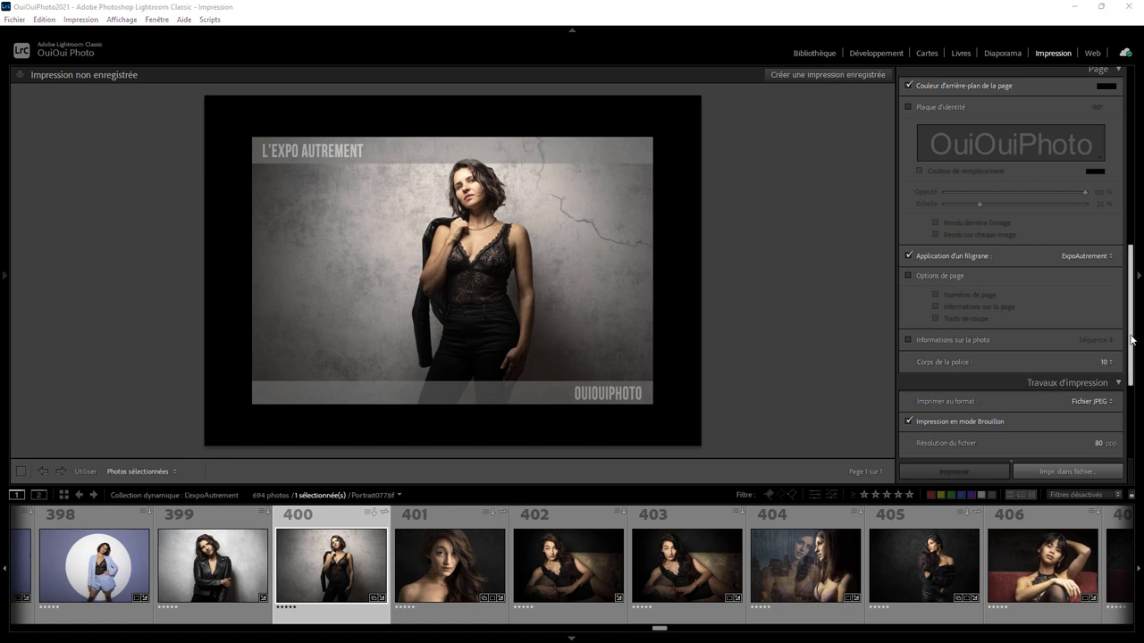
left_click_drag(1132, 341, 1133, 143)
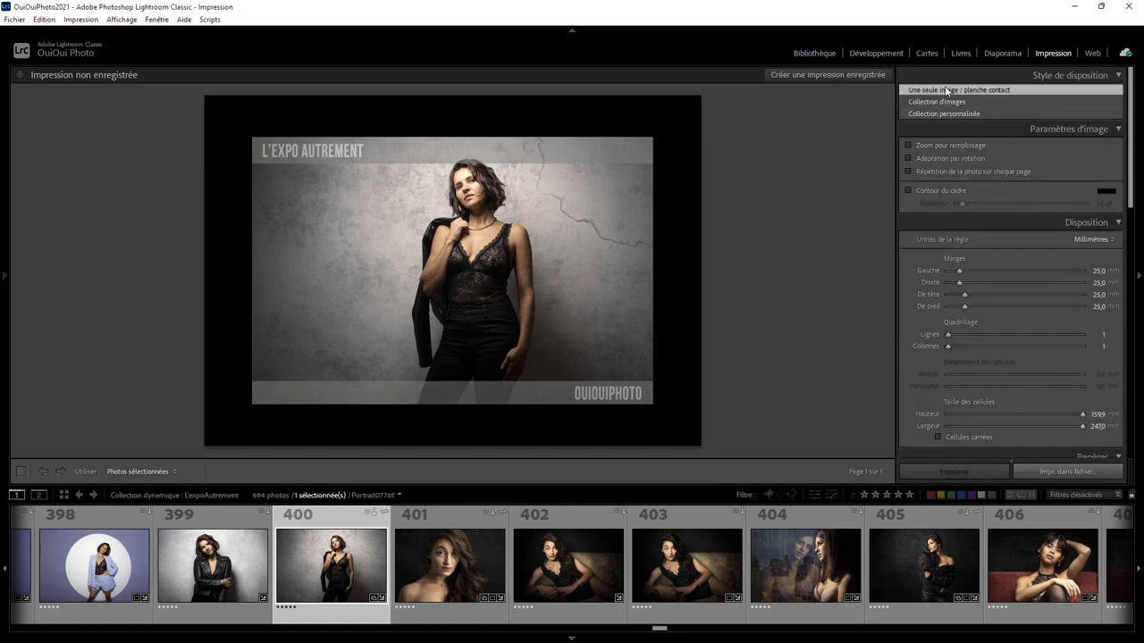
left_click(1098, 271)
type("22")
key("Tab")
type("22")
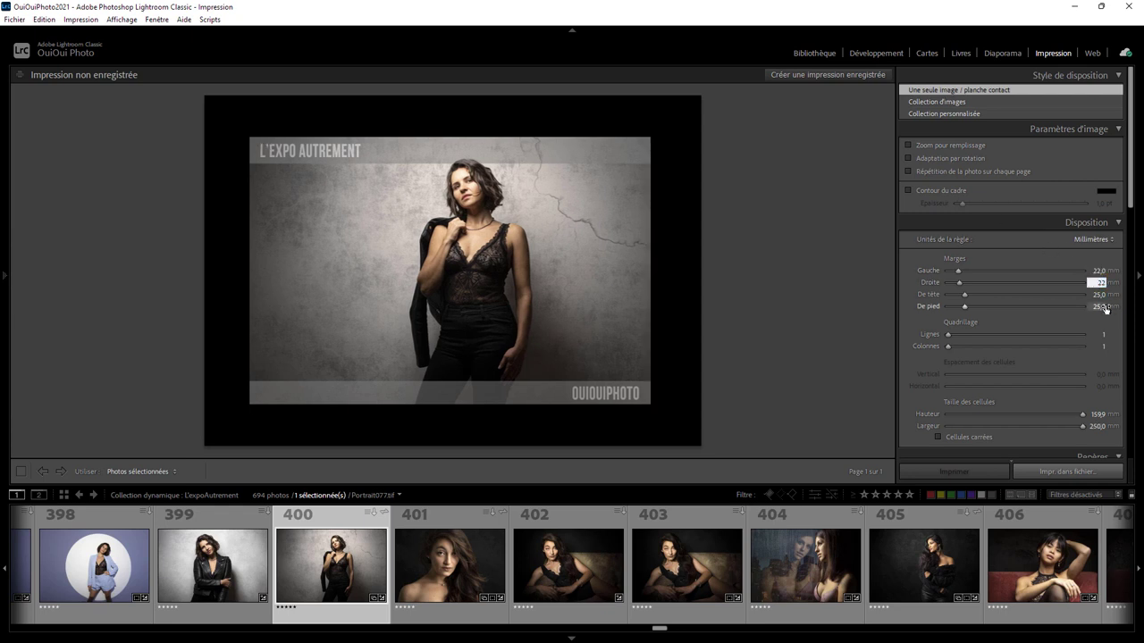
key("Tab")
type("2")
key("Tab")
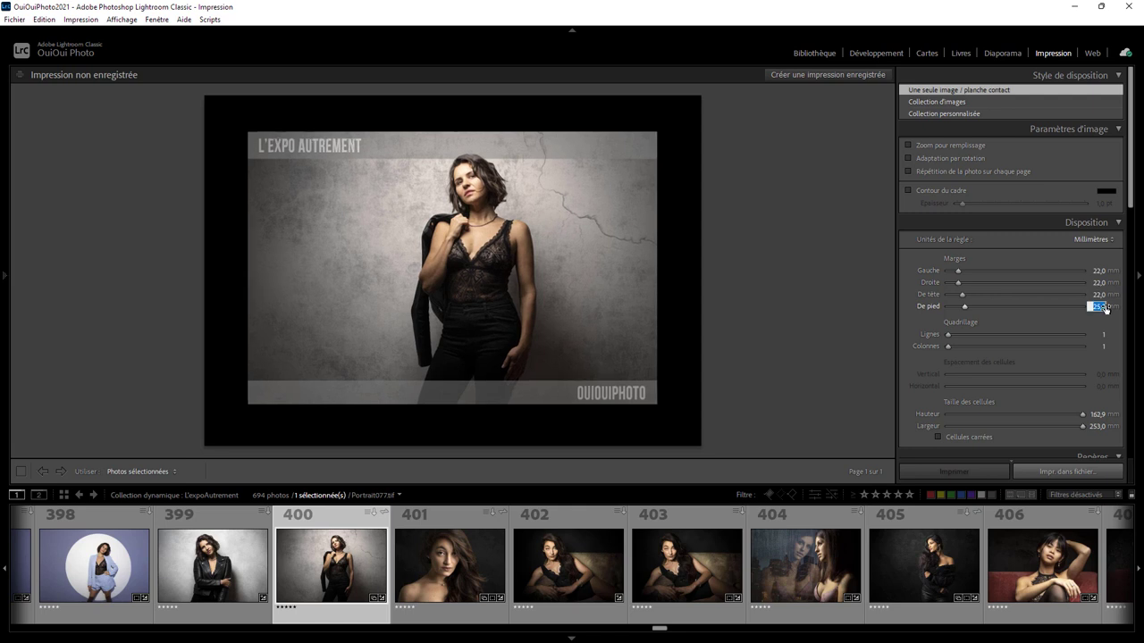
type("22")
key("Tab")
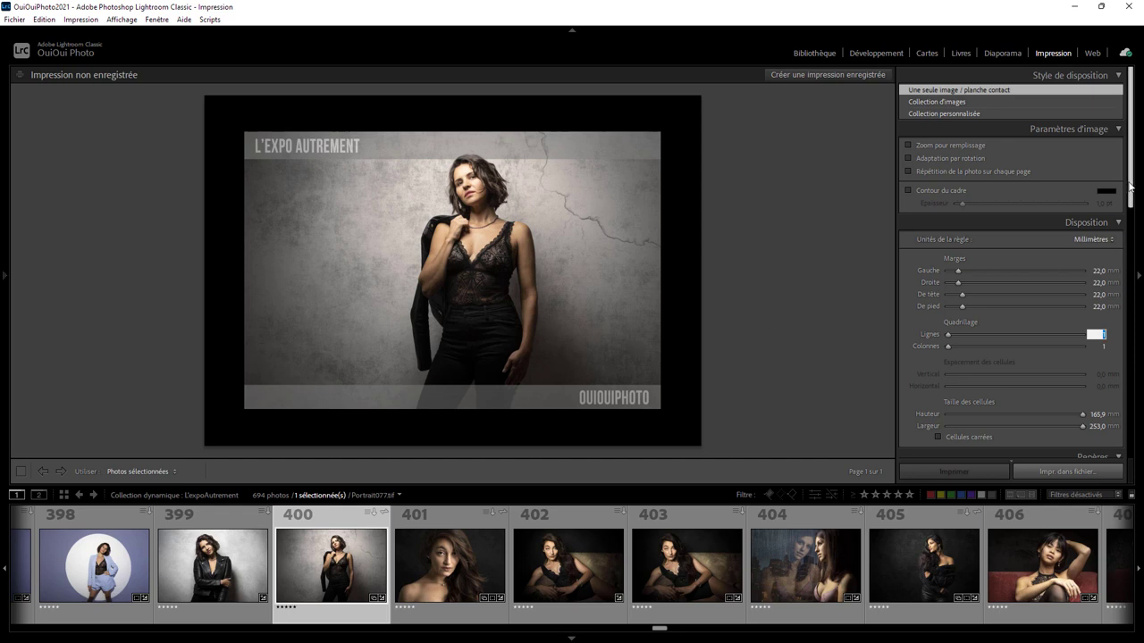
scroll(1125, 275, "down", 3)
scroll(1126, 274, "down", 2)
scroll(1126, 274, "down", 2)
Load the exhibition layout PNG as the print watermark graphic and adjust its opacity to 50.
scroll(1124, 295, "down", 2)
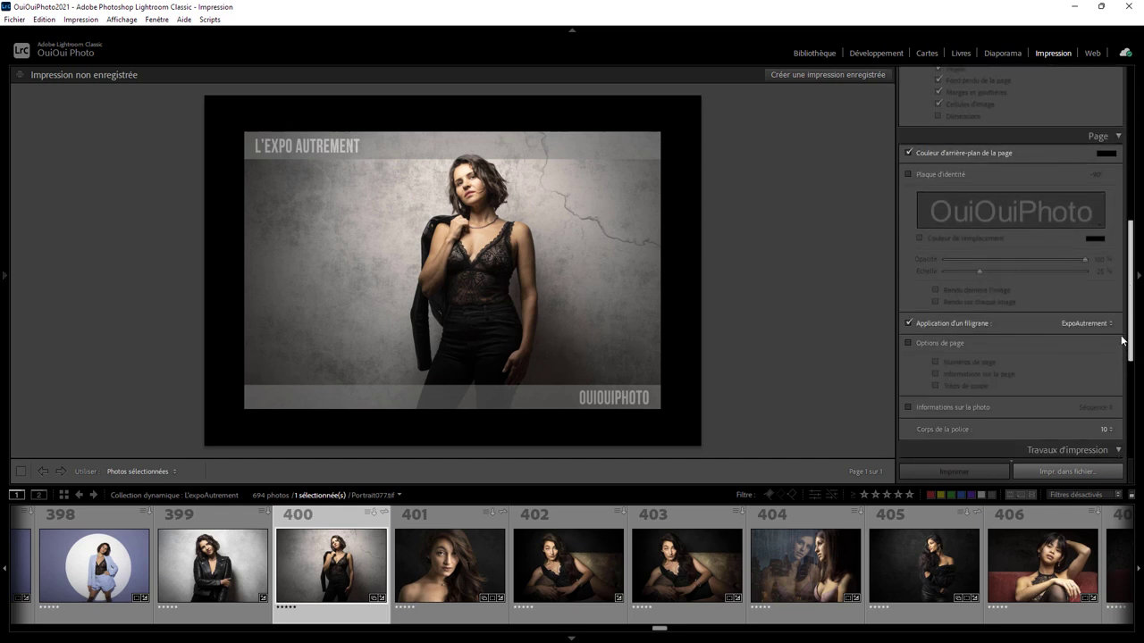
left_click(957, 322)
left_click(957, 322)
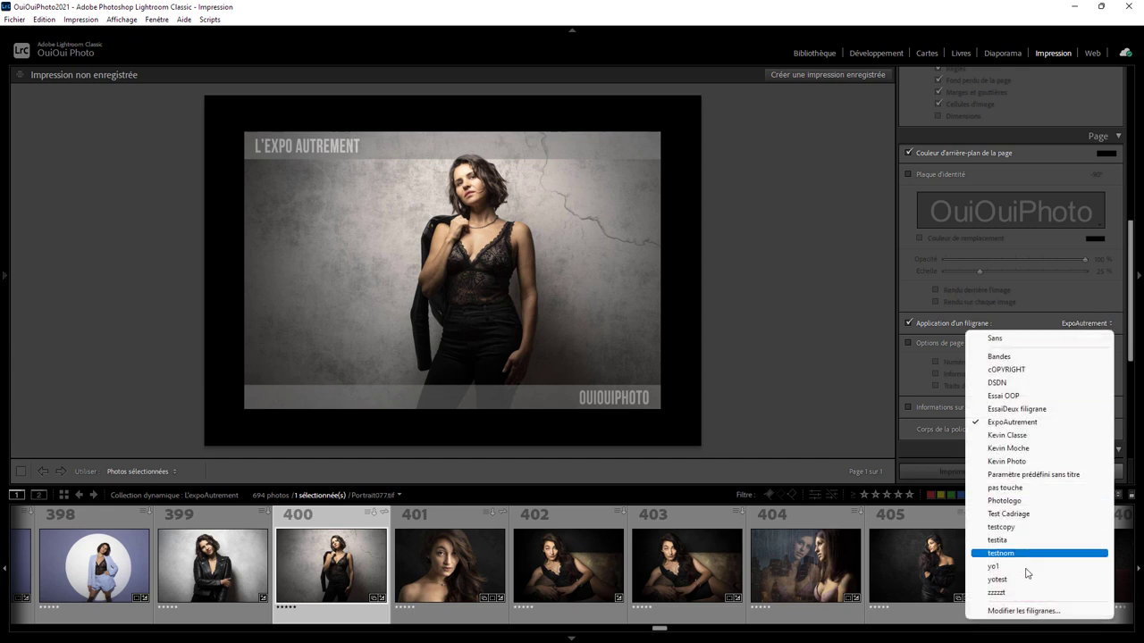
left_click(1022, 611)
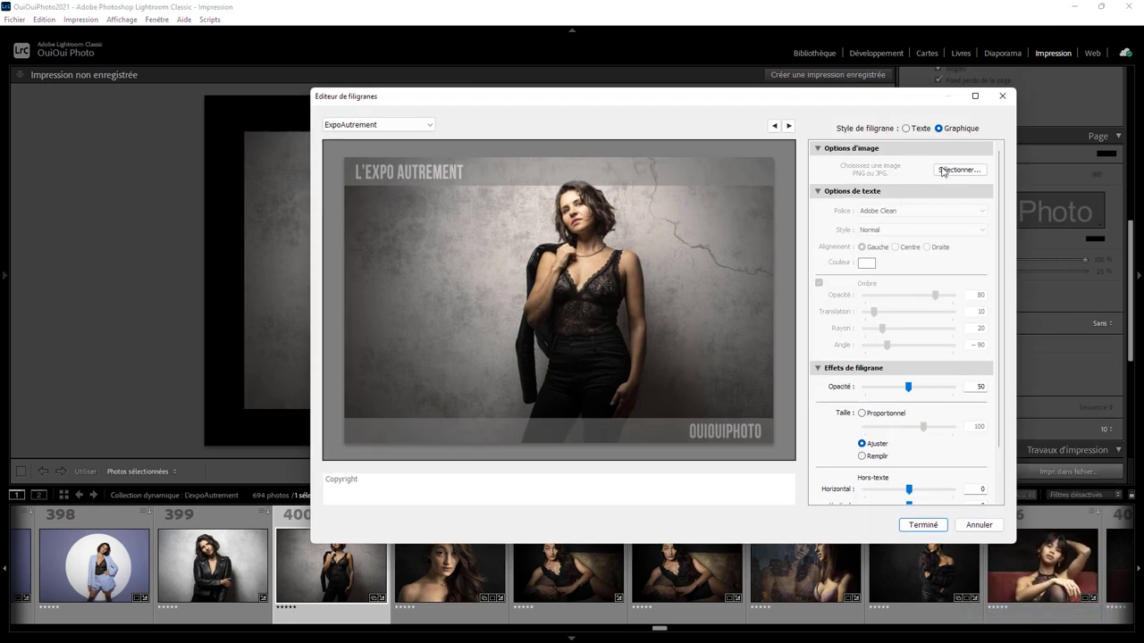
left_click(956, 171)
left_click(997, 288)
double_click(996, 289)
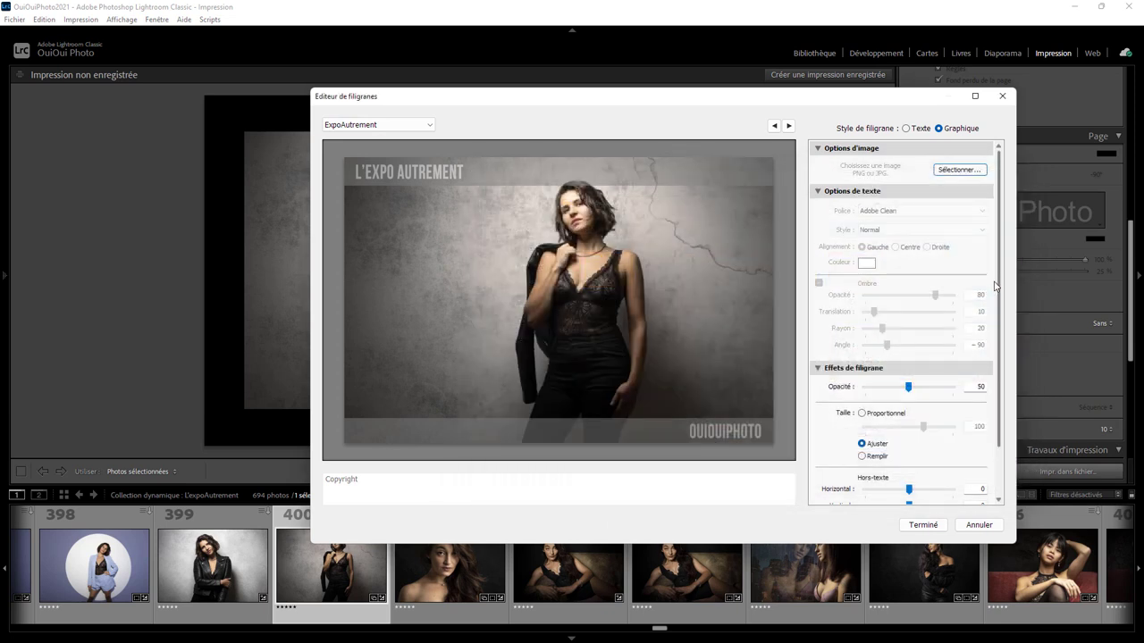
mouse_move(907, 388)
left_mouse_down()
mouse_move(999, 402)
mouse_move(911, 399)
left_mouse_up()
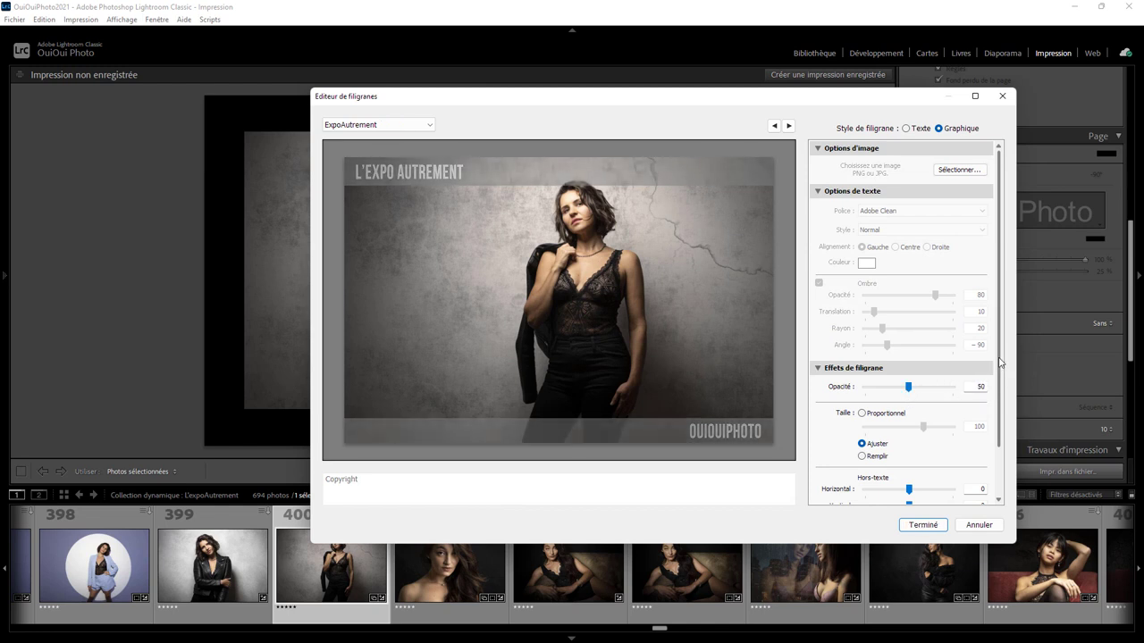
left_click_drag(998, 361, 1002, 413)
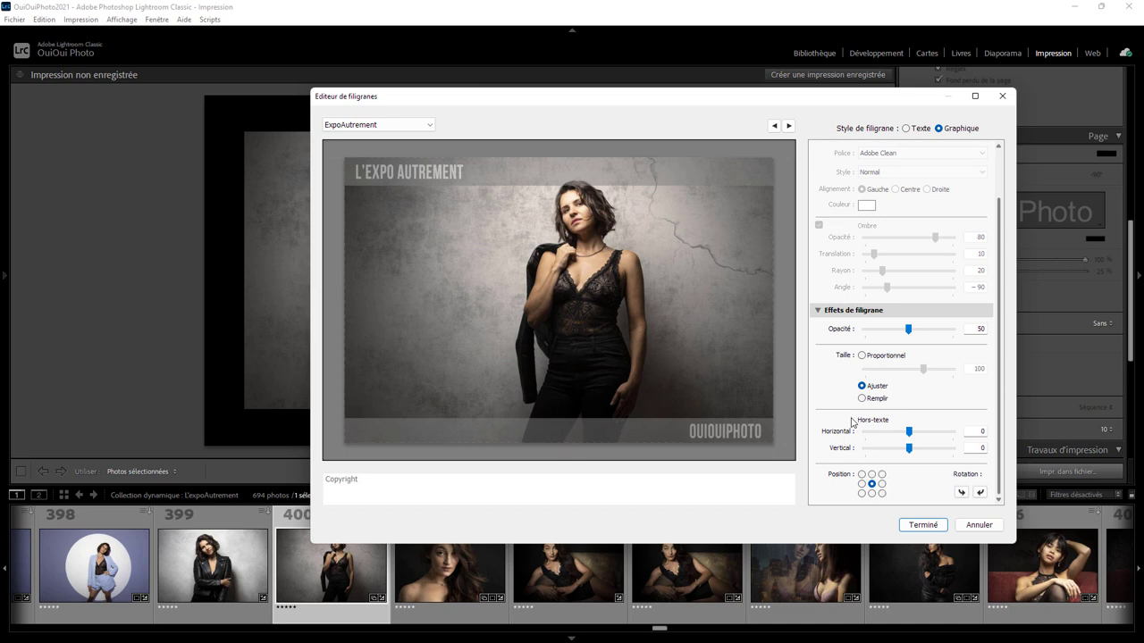
Try top-right and bottom-left watermark anchors, then return it to the centre.
left_click(881, 474)
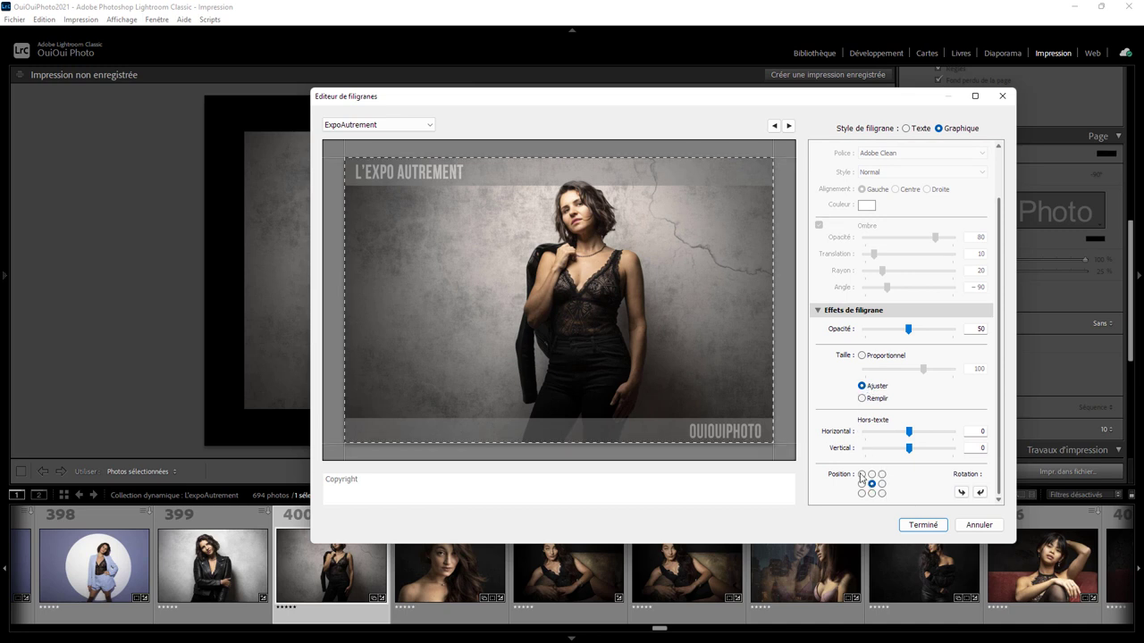
left_click(861, 493)
left_click(871, 483)
Test proportional sizes 55 and 100, then set Ajuster and save the ExpoAutrement watermark.
left_click(867, 357)
mouse_move(923, 369)
left_mouse_down()
mouse_move(897, 373)
mouse_move(913, 369)
left_mouse_up()
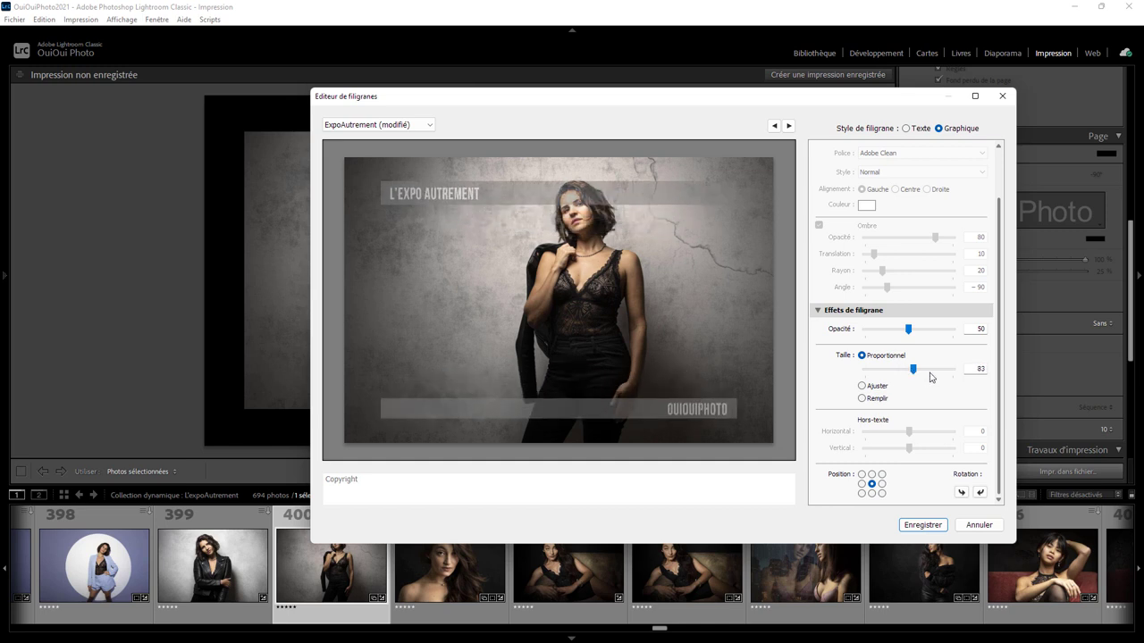
left_click(981, 368)
type("100")
key("Return")
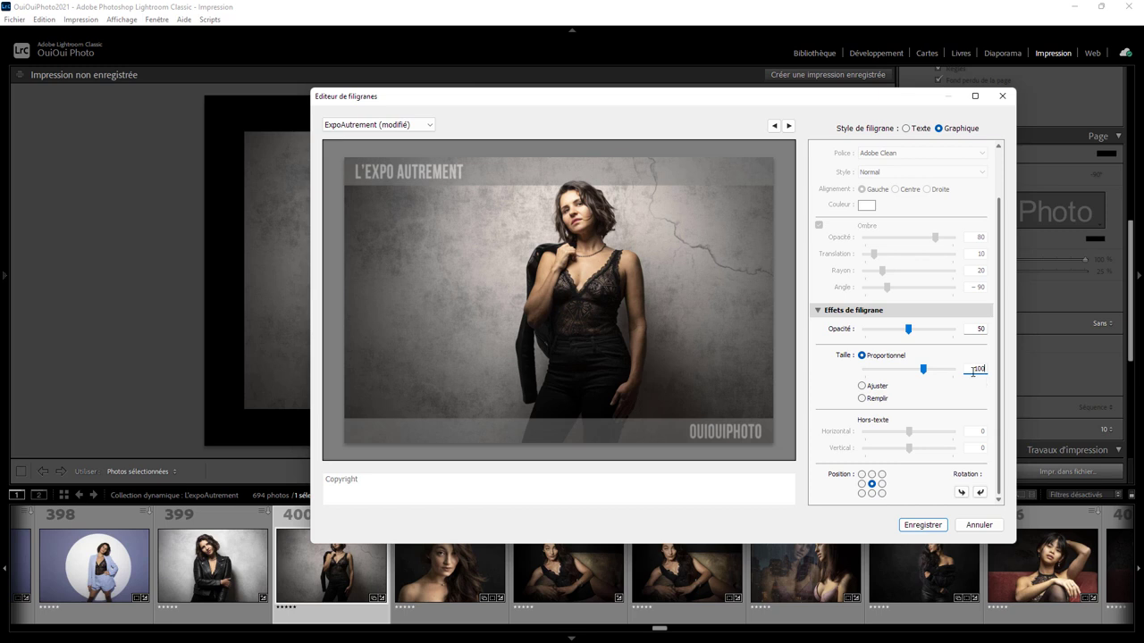
left_click(863, 387)
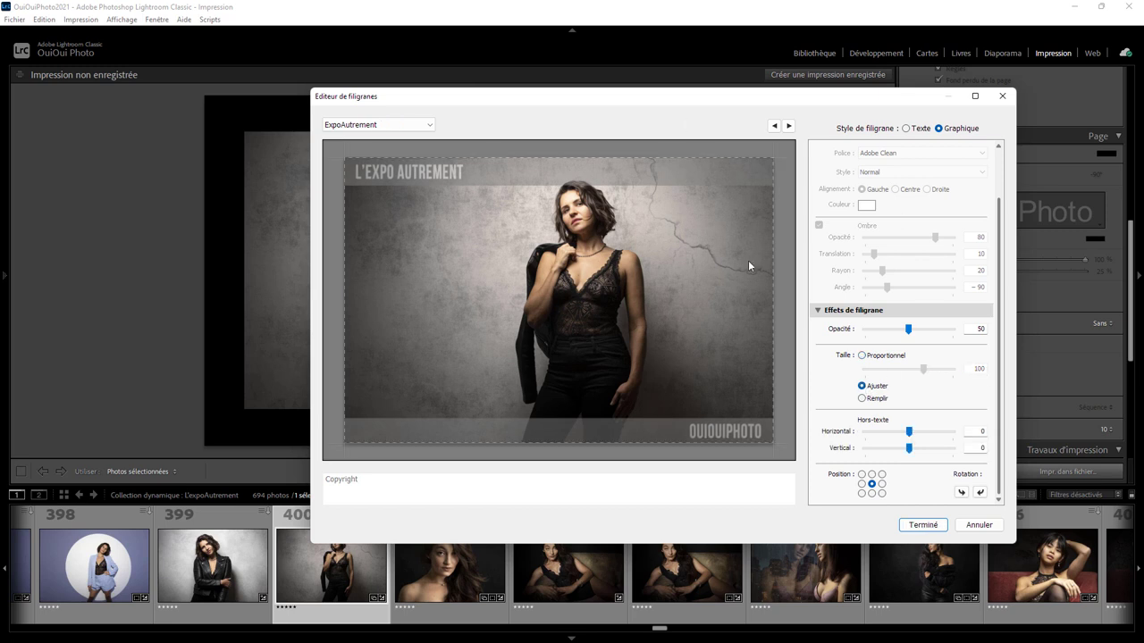
left_click(923, 525)
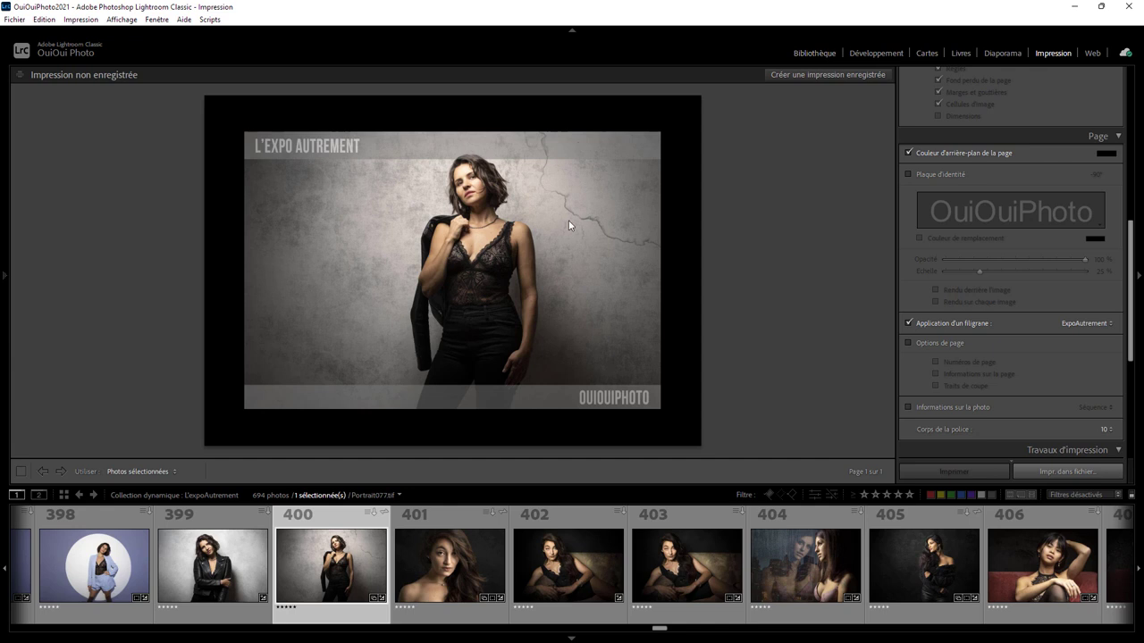
Open the Exporter dialog for Portrait077 from the Bibliothèque module.
left_click(821, 52)
right_click(623, 207)
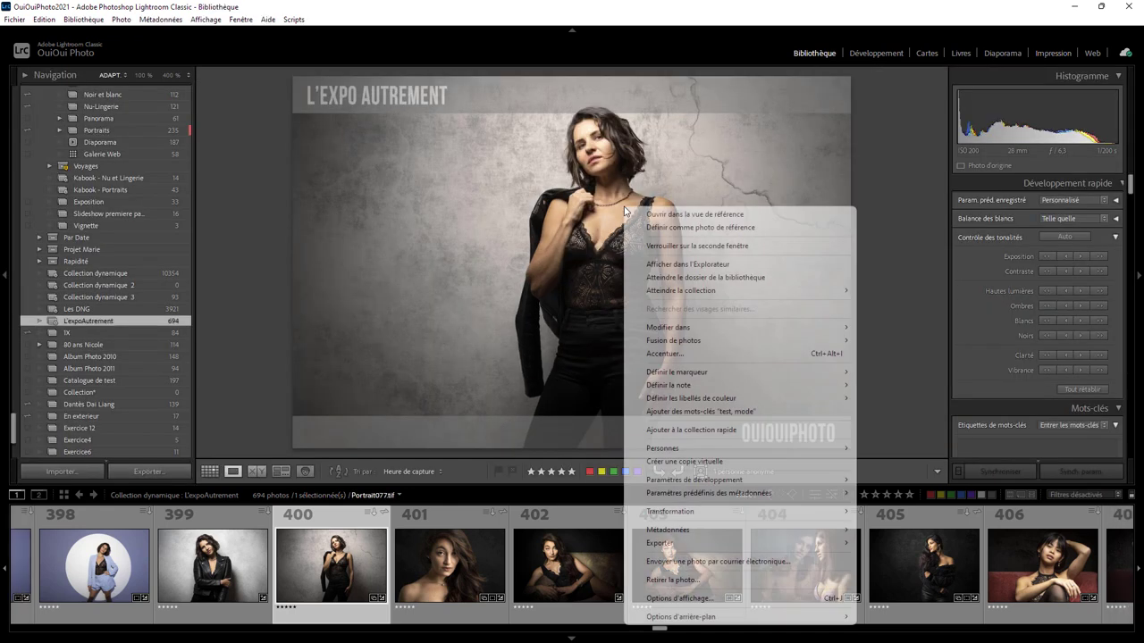
mouse_move(740, 542)
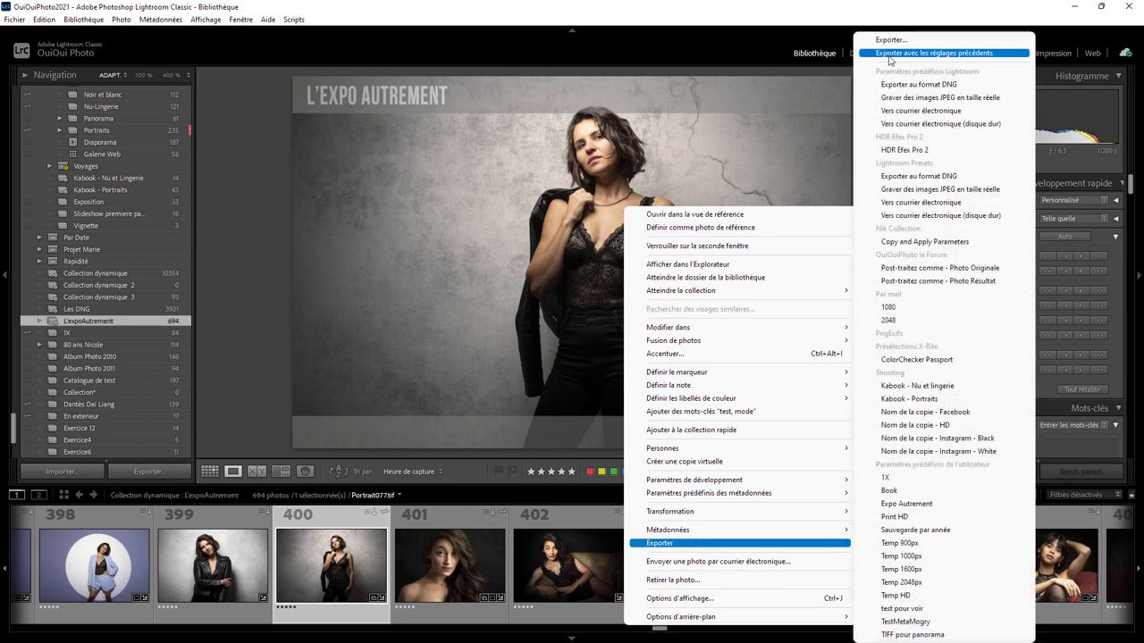
left_click(889, 40)
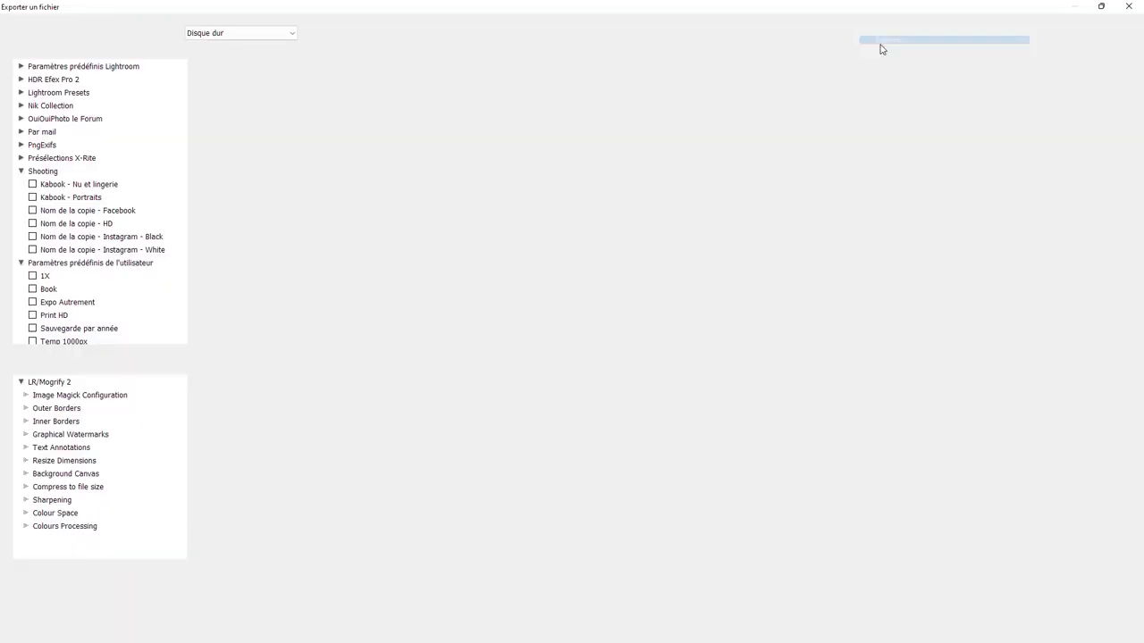
Export Portrait077 with the Expo Autrement preset, 2000 K limit and watermark, overwriting Photo.jpg.
left_click(104, 304)
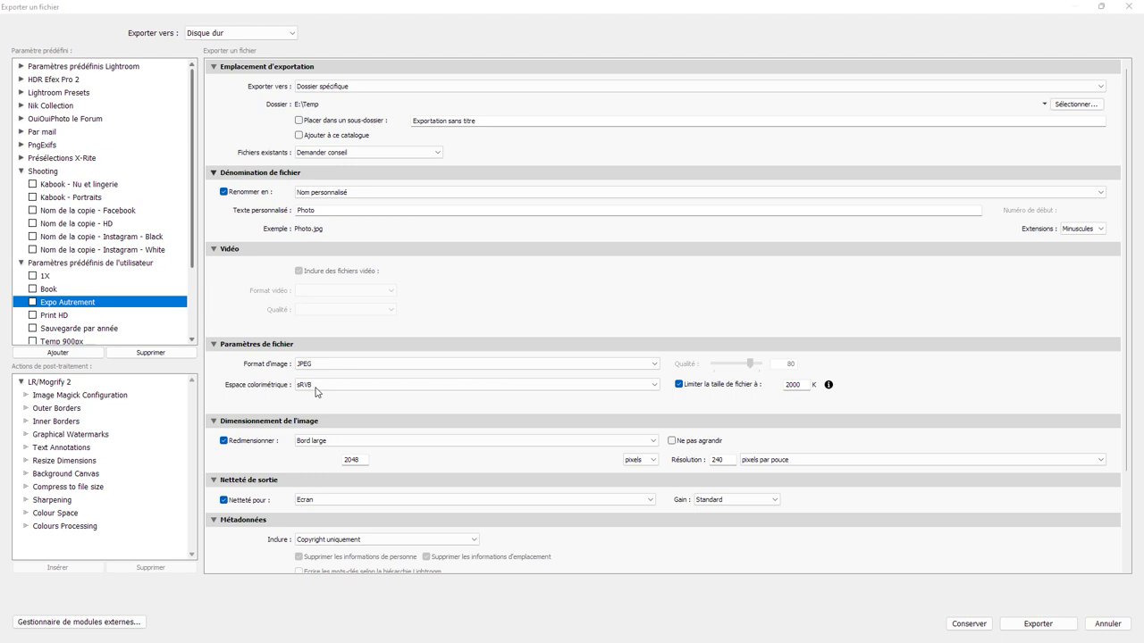
double_click(803, 386)
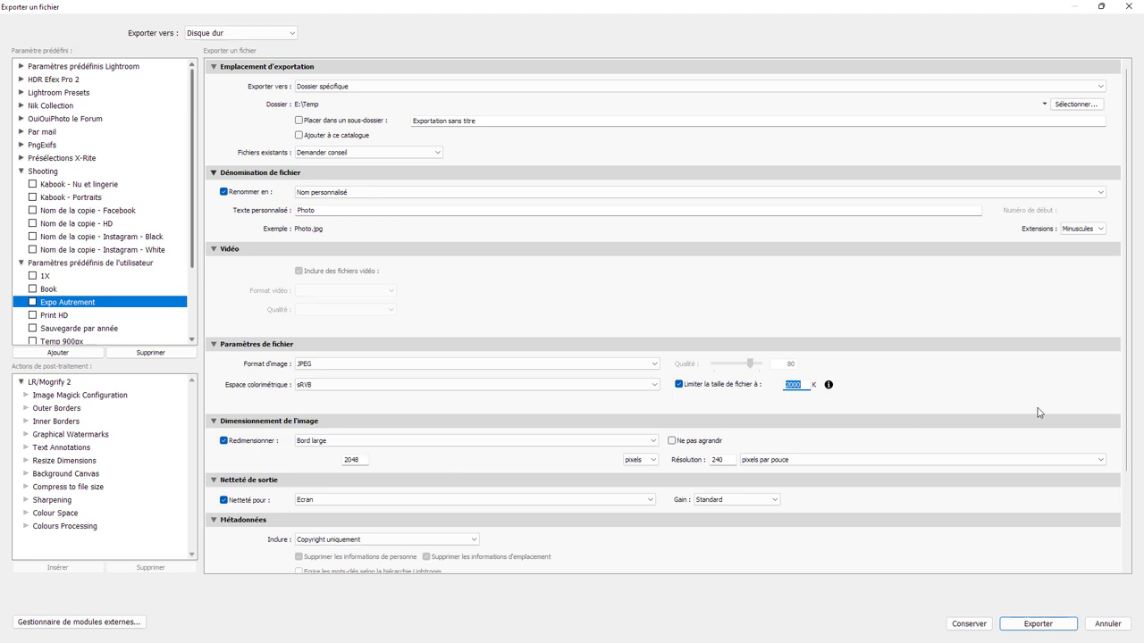
scroll(1115, 494, "down", 2)
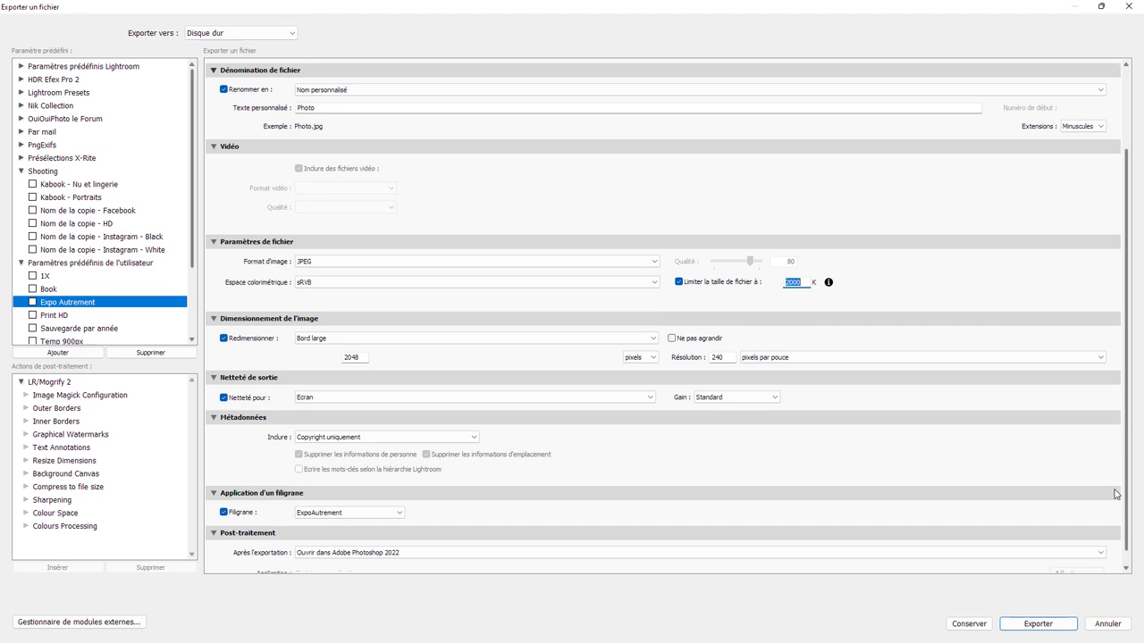
scroll(1115, 494, "down", 1)
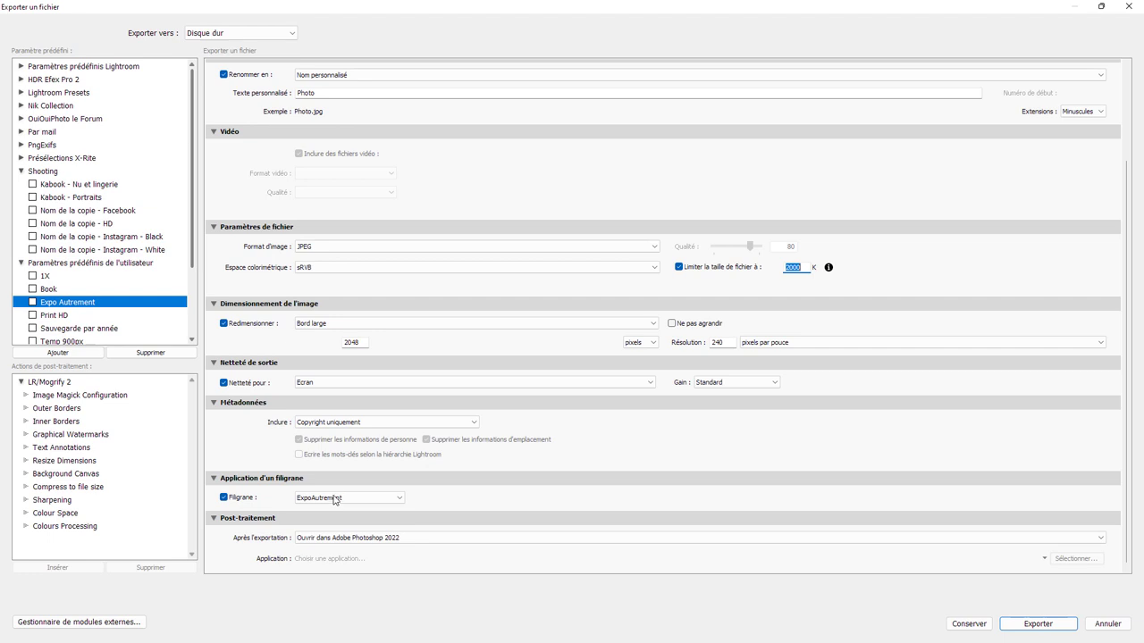
left_click(1037, 623)
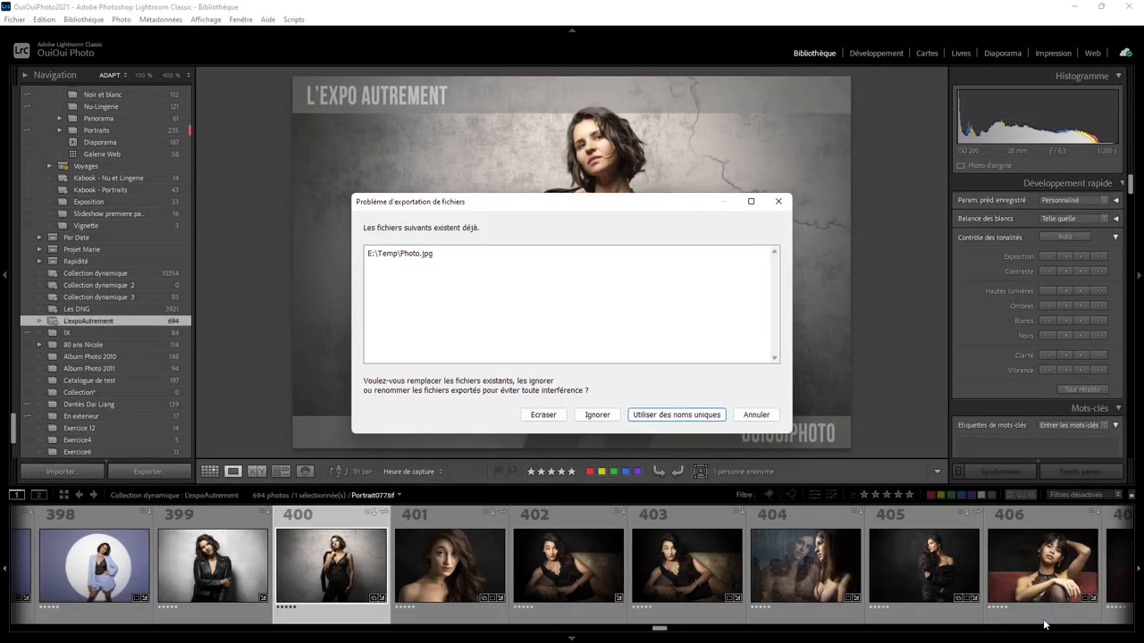
left_click(541, 415)
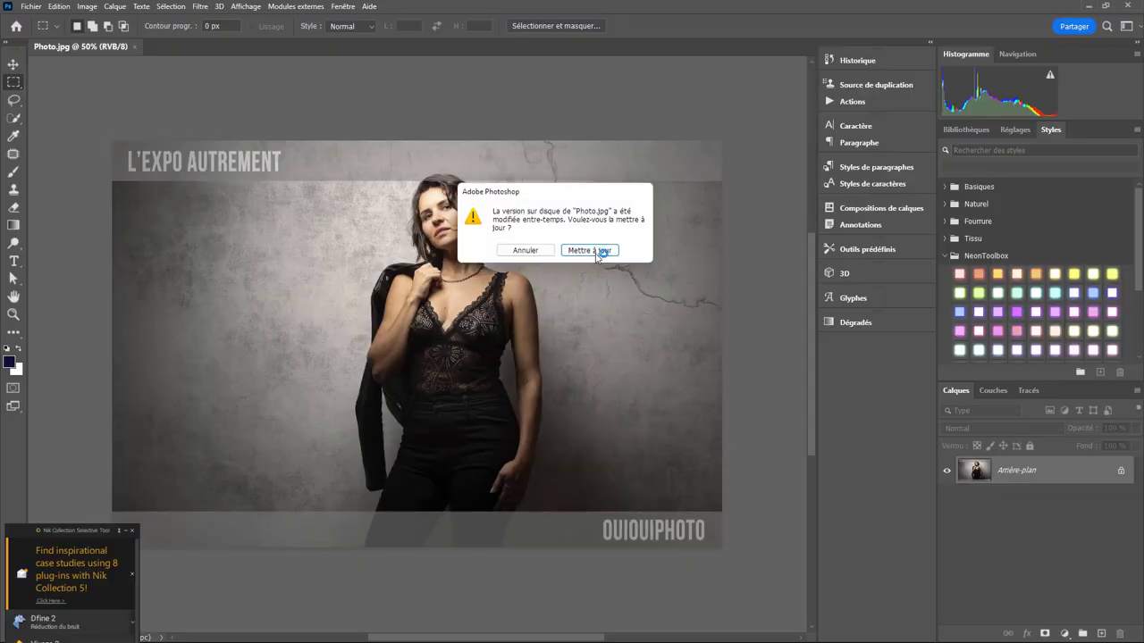
Dismiss Photoshop's update prompt and bring back Portrait077's watermarked print layout in the Print module.
left_click(594, 252)
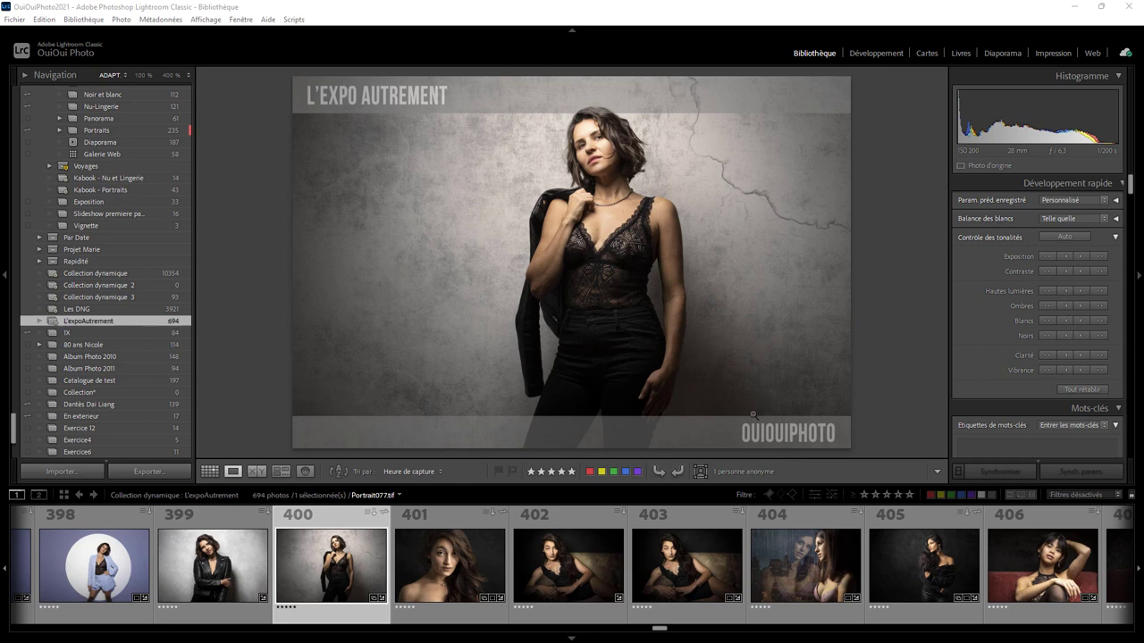
left_click(1053, 52)
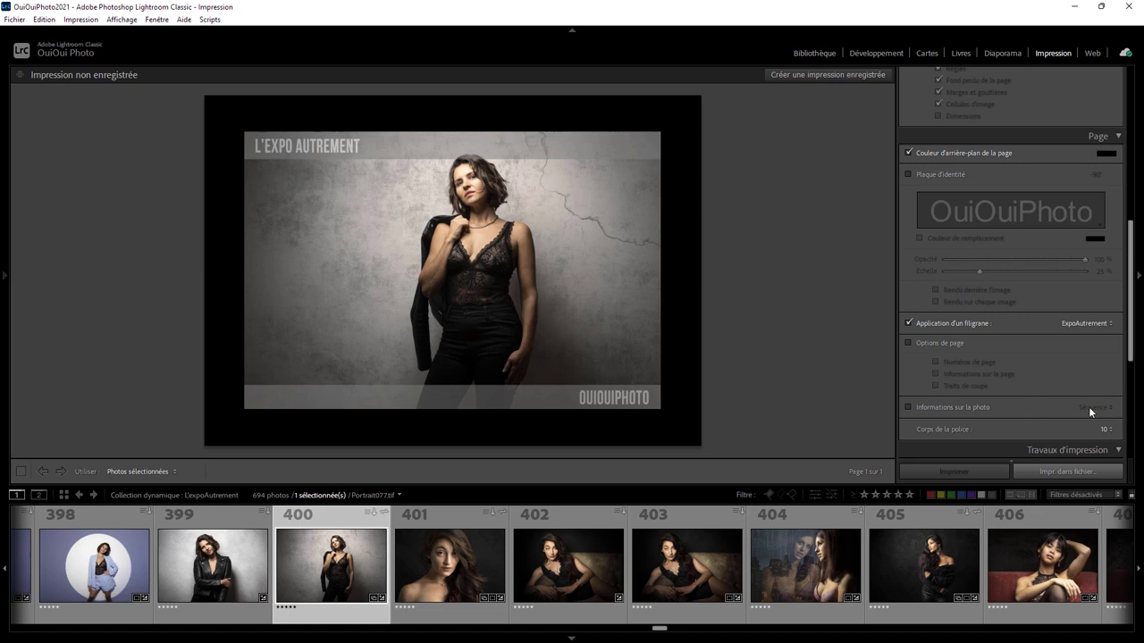
Scroll the Print panel up to check the 22,0 mm margins and 165,9 × 253,0 mm cell.
left_click_drag(1132, 353, 1127, 223)
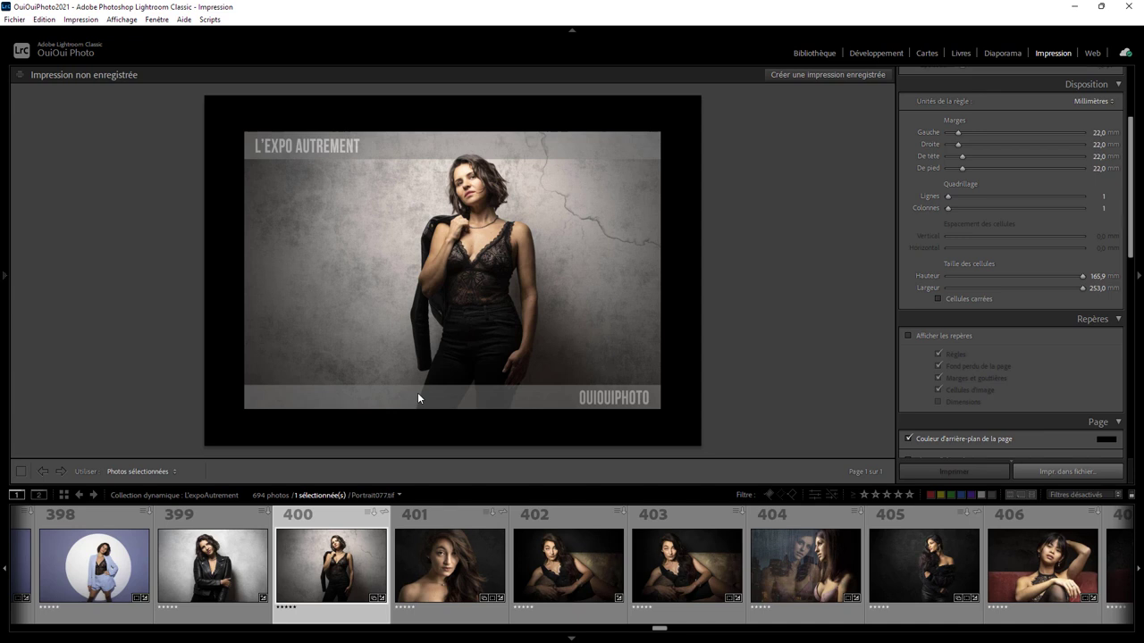
Go back to the Library and turn on the Grille loupe overlay over Portrait077.
left_click(821, 55)
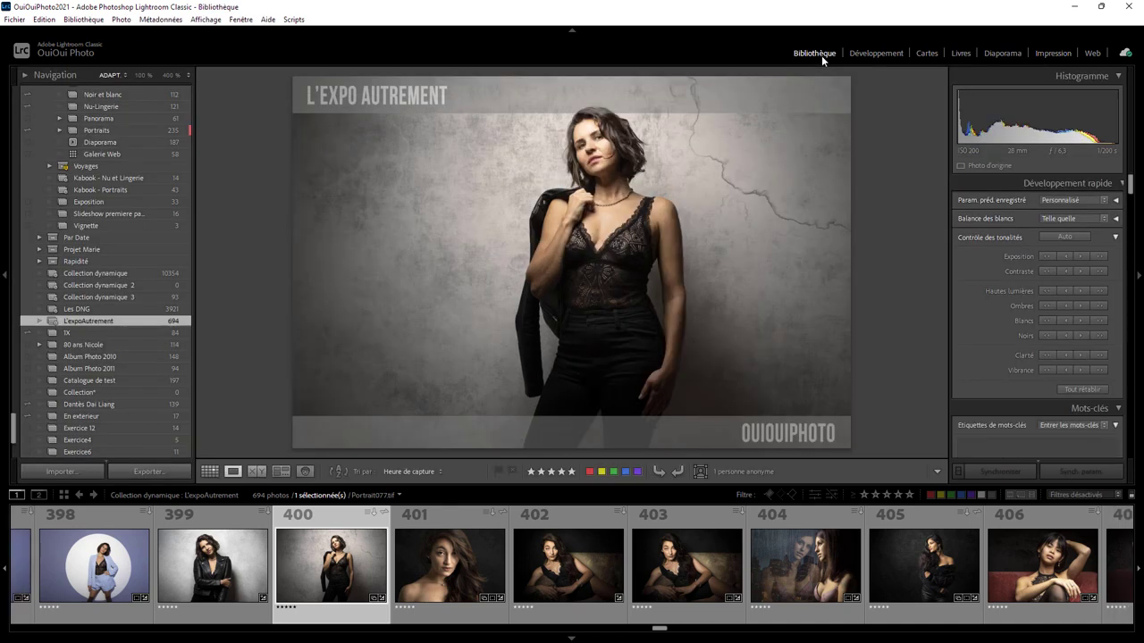
left_click(206, 19)
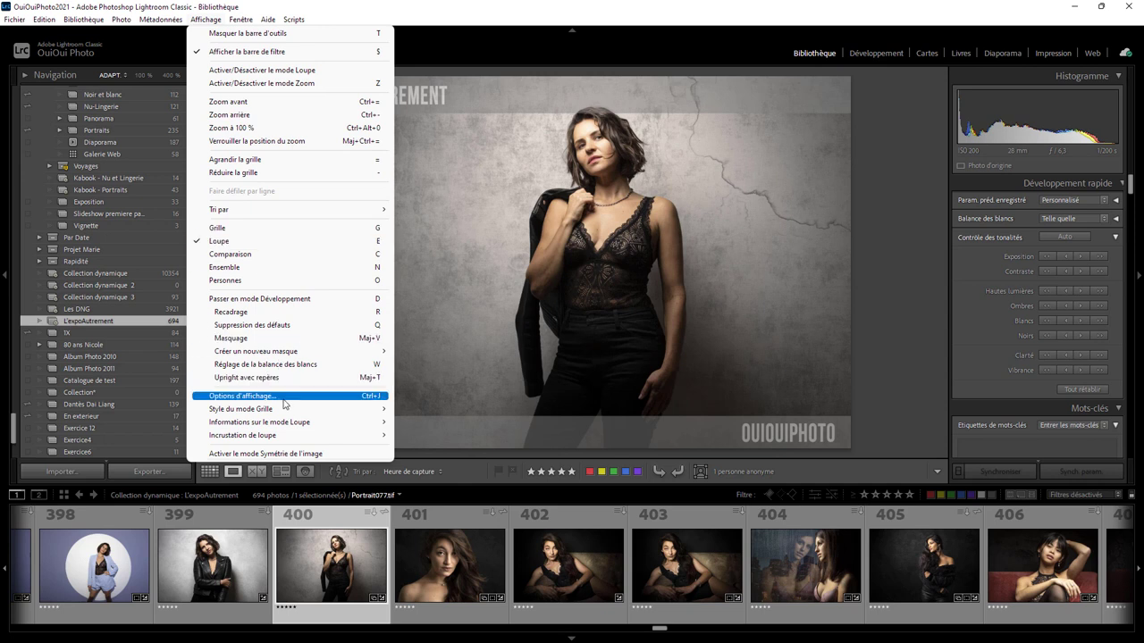
mouse_move(243, 435)
left_click(454, 456)
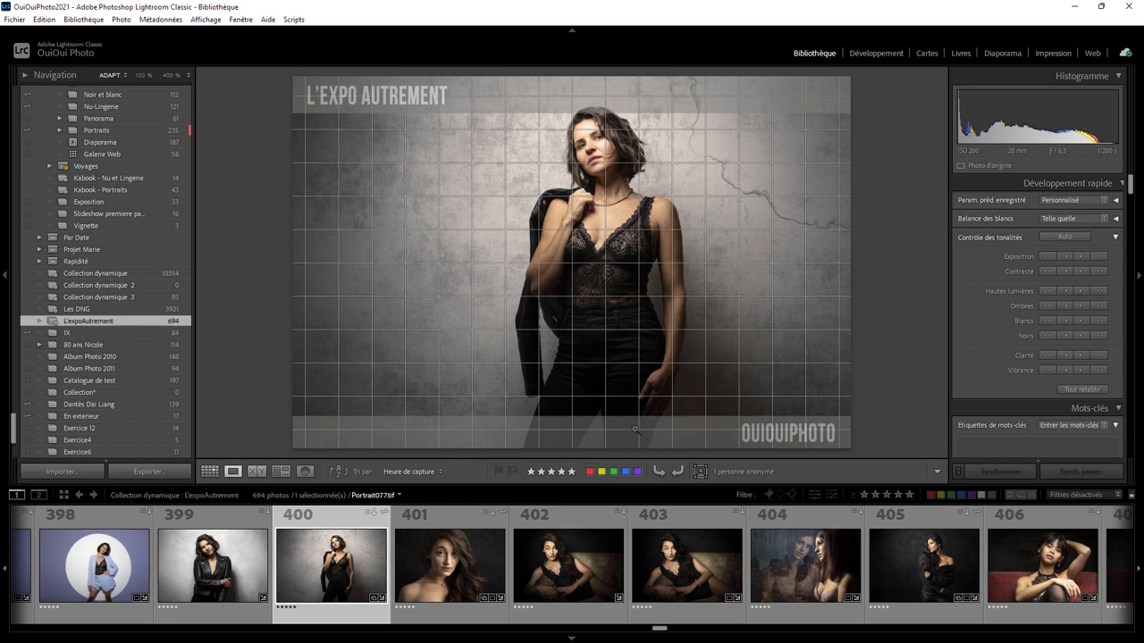
Move the L'EXPO AUTREMENT banner overlay lower and shrink the grid size from 56 to 48.
key("ctrl")
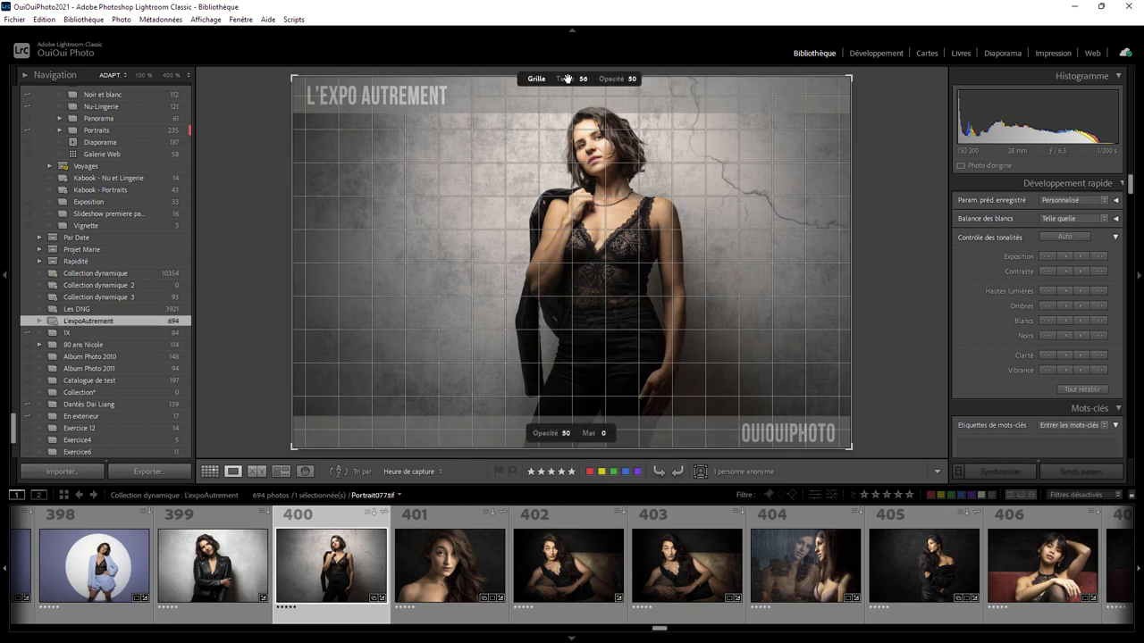
left_click_drag(566, 79, 577, 79)
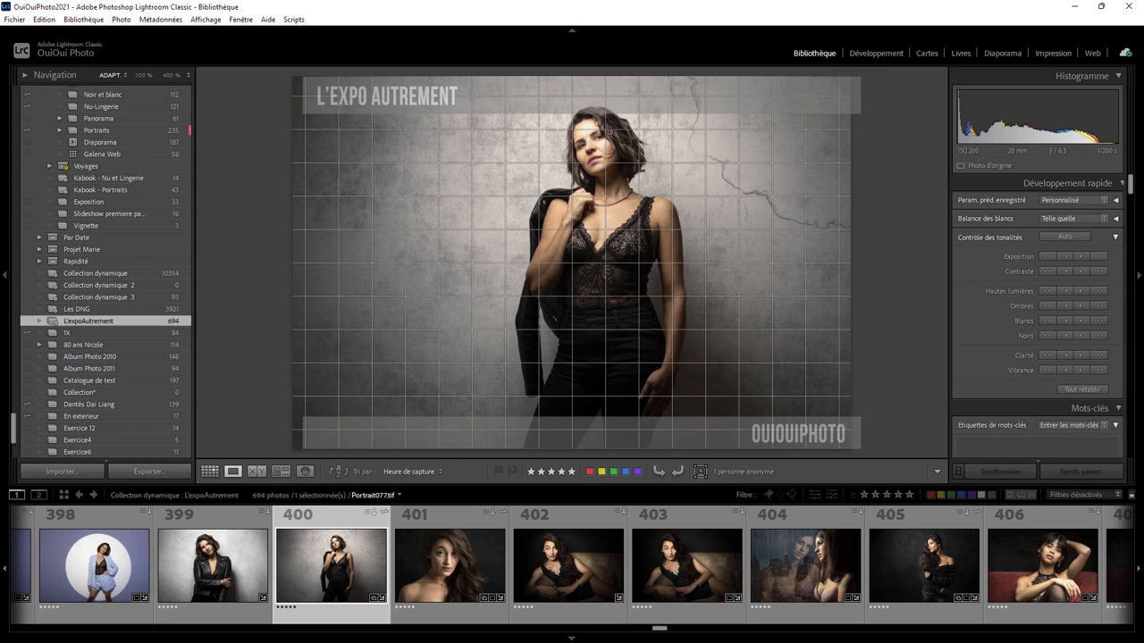
key("ctrl")
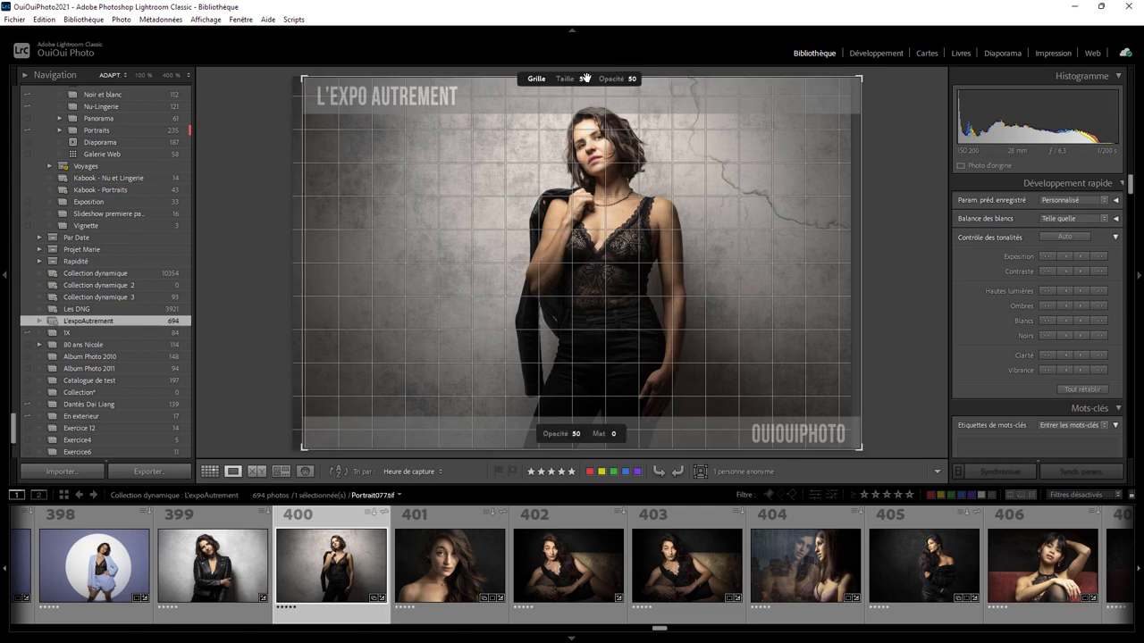
left_click_drag(581, 111, 559, 193)
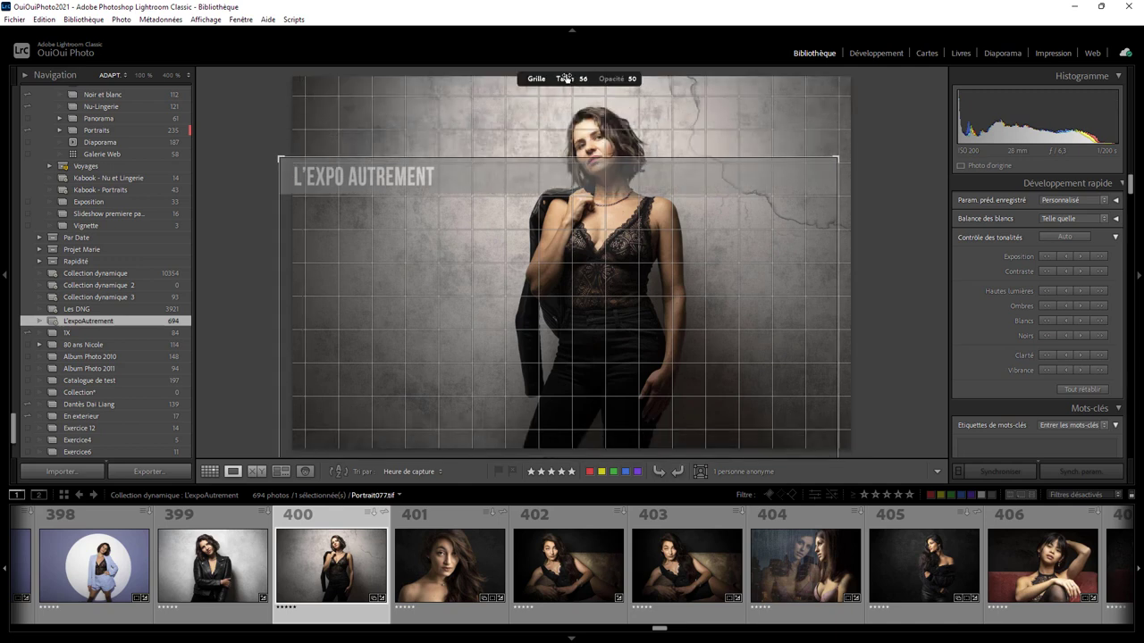
mouse_move(564, 82)
left_mouse_down()
mouse_move(501, 82)
mouse_move(545, 82)
left_mouse_up()
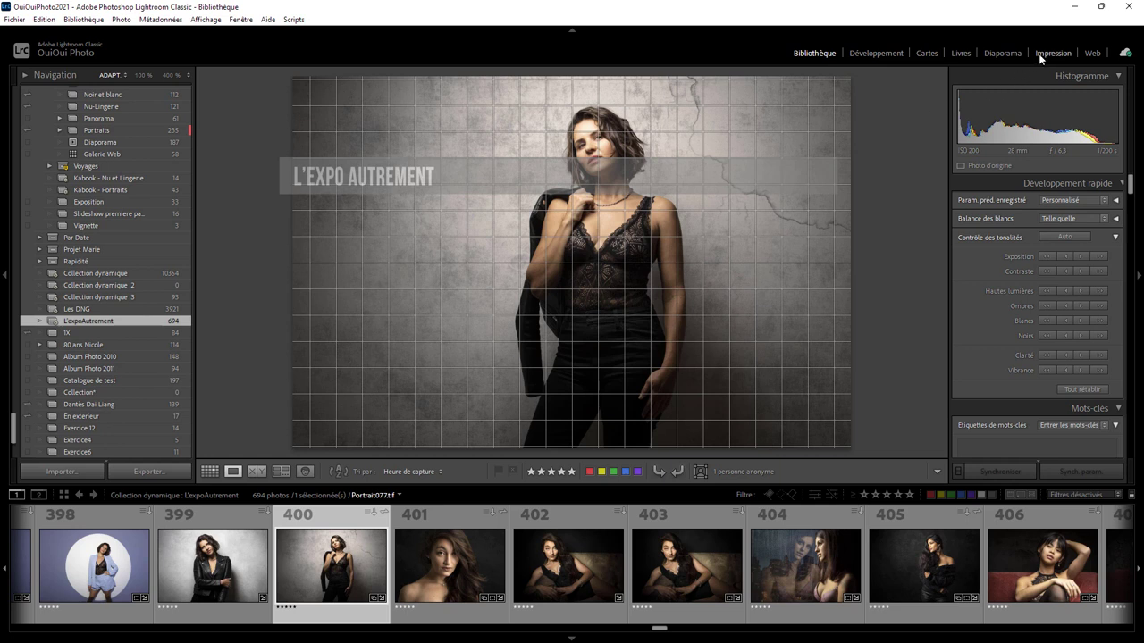
Switch Portrait077 to the Develop module, where Clarté reads +13.
left_click(875, 53)
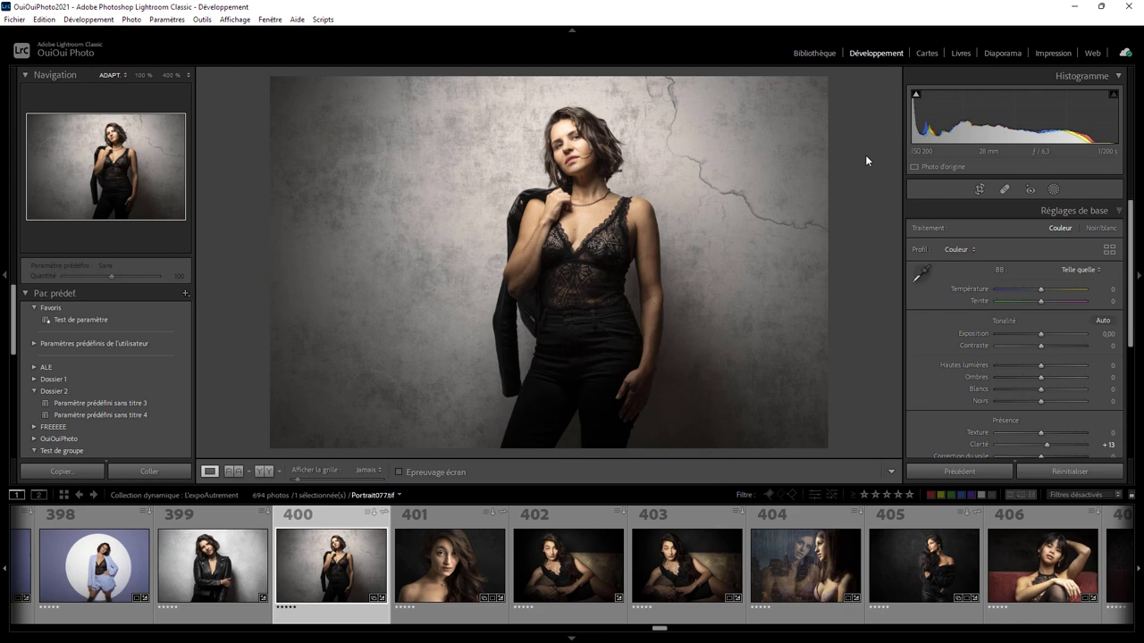